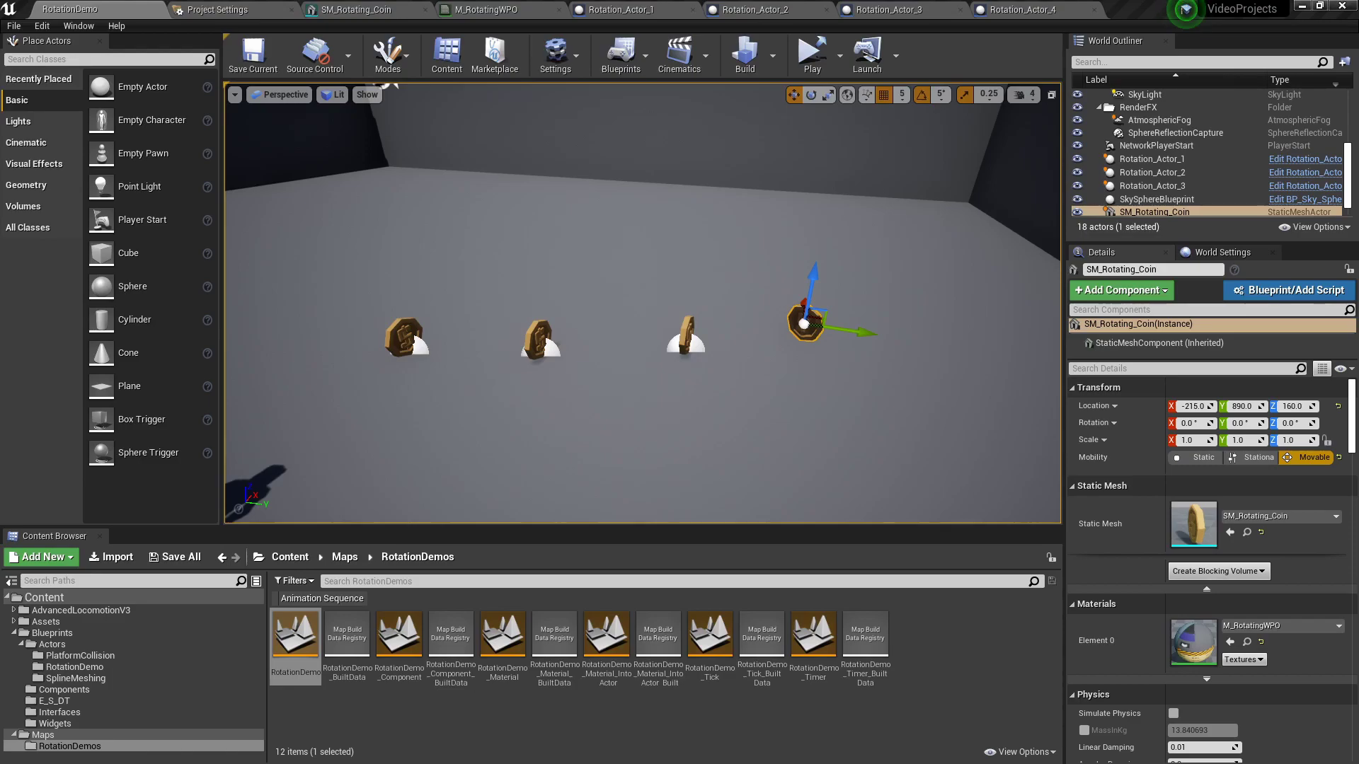
- Select the four rotating coins in the level one after another, ending with SM_Rotating_Coin, to see which actor each one is
{"action": "left_click", "coordinate": [455, 318]}
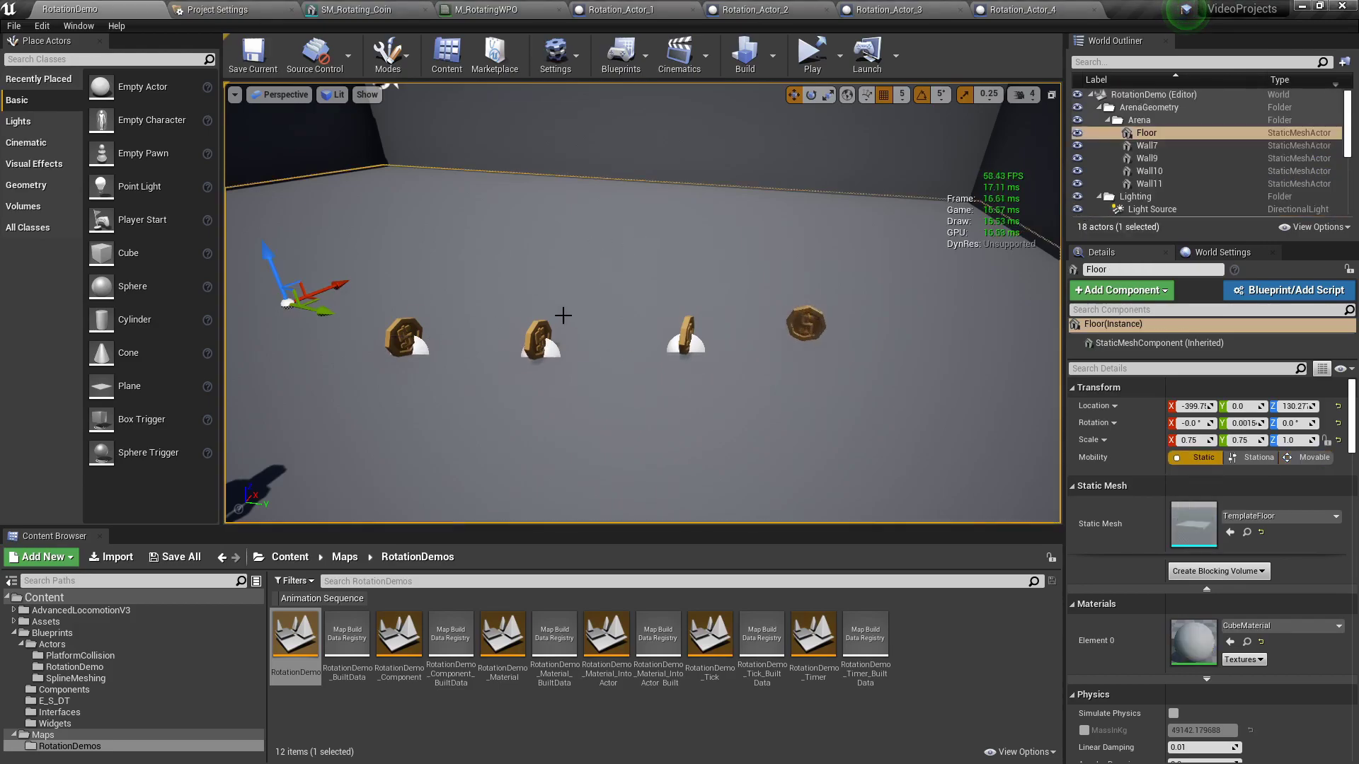
{"action": "left_click", "coordinate": [440, 327]}
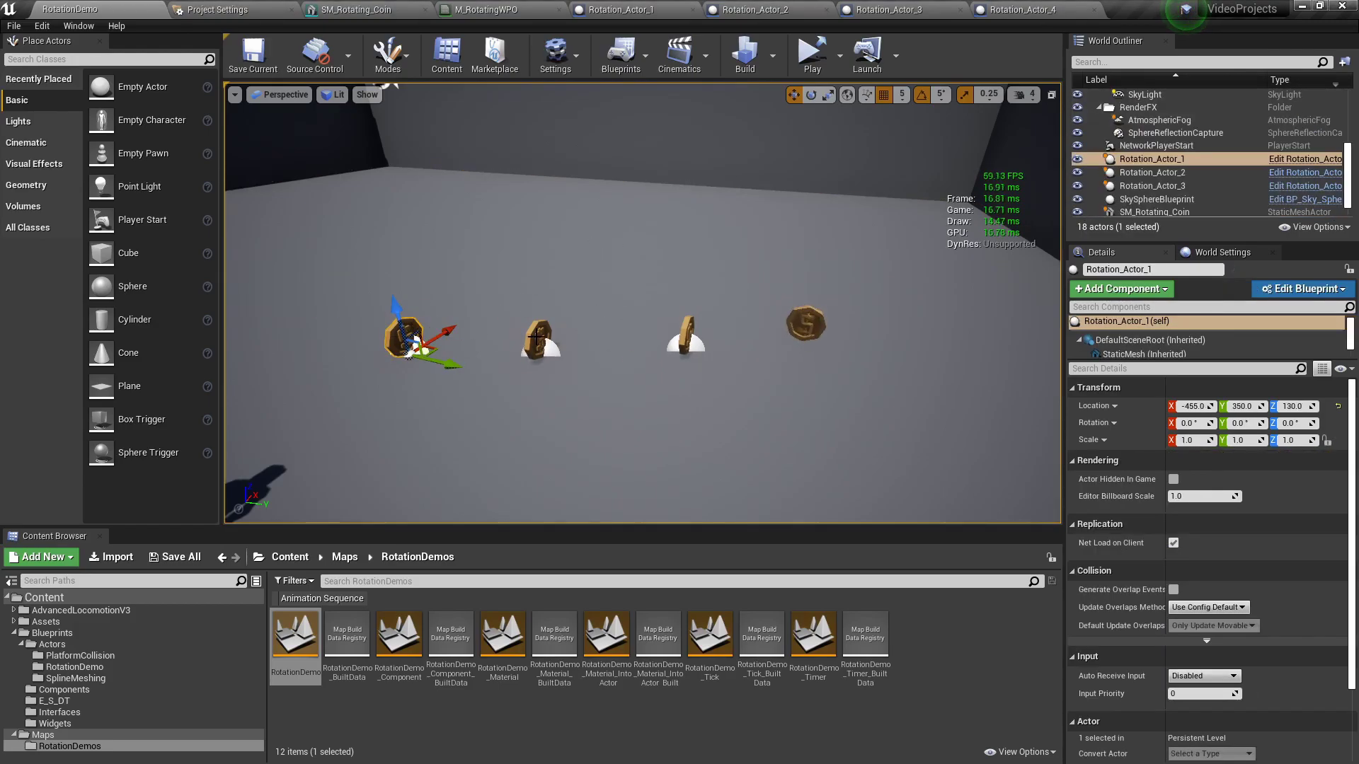
{"action": "left_click", "coordinate": [537, 338]}
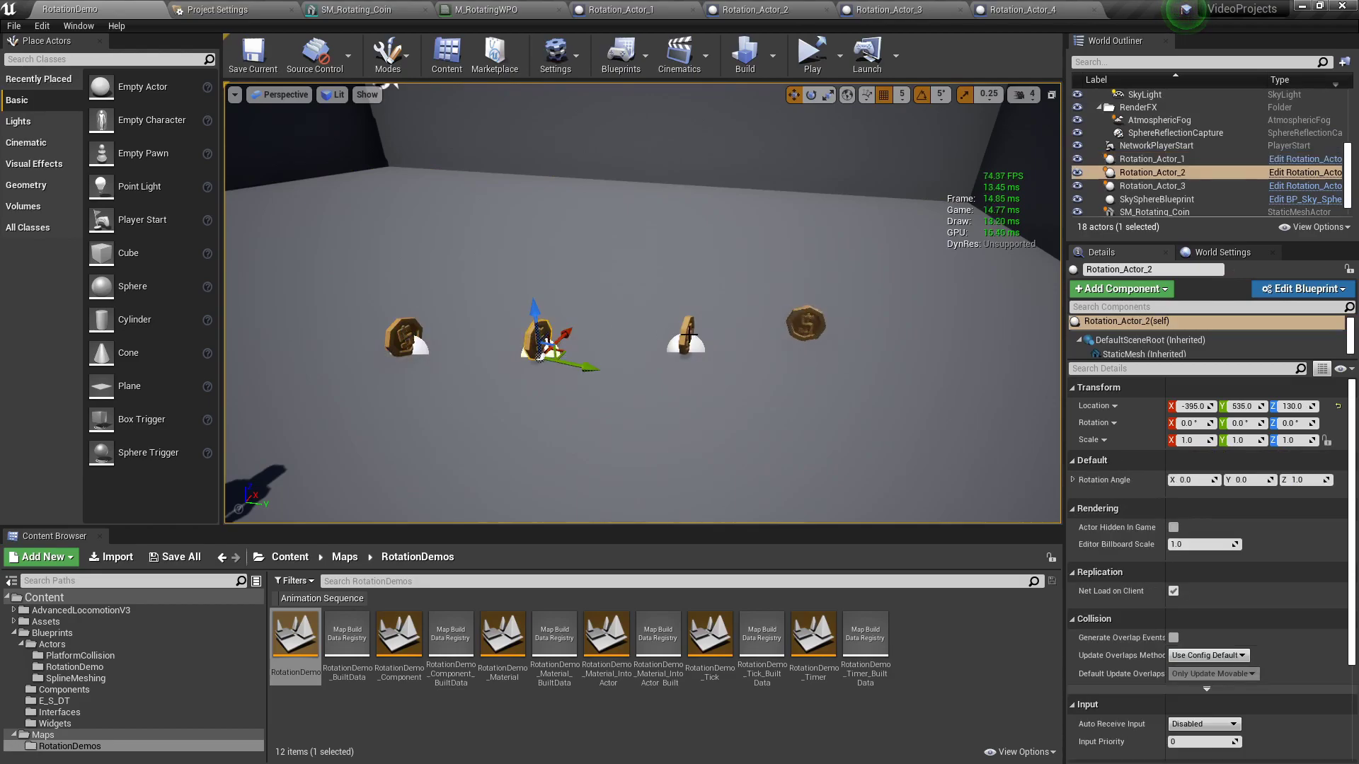
{"action": "left_click", "coordinate": [688, 334]}
{"action": "left_click", "coordinate": [810, 322]}
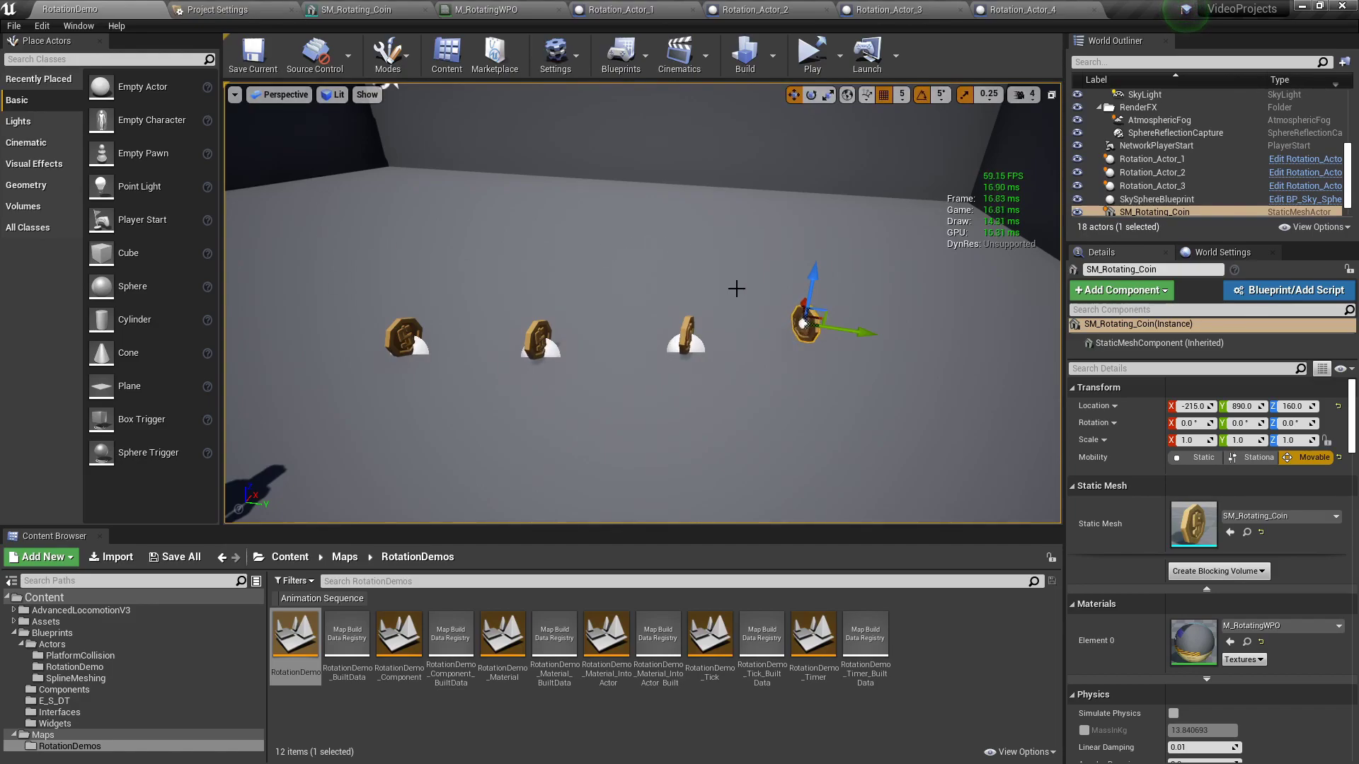
- Open the Rotation_Actor_1 blueprint, search the addable components for "rota", and inspect the settings of its existing RotatingMovement component
{"action": "left_click", "coordinate": [621, 10]}
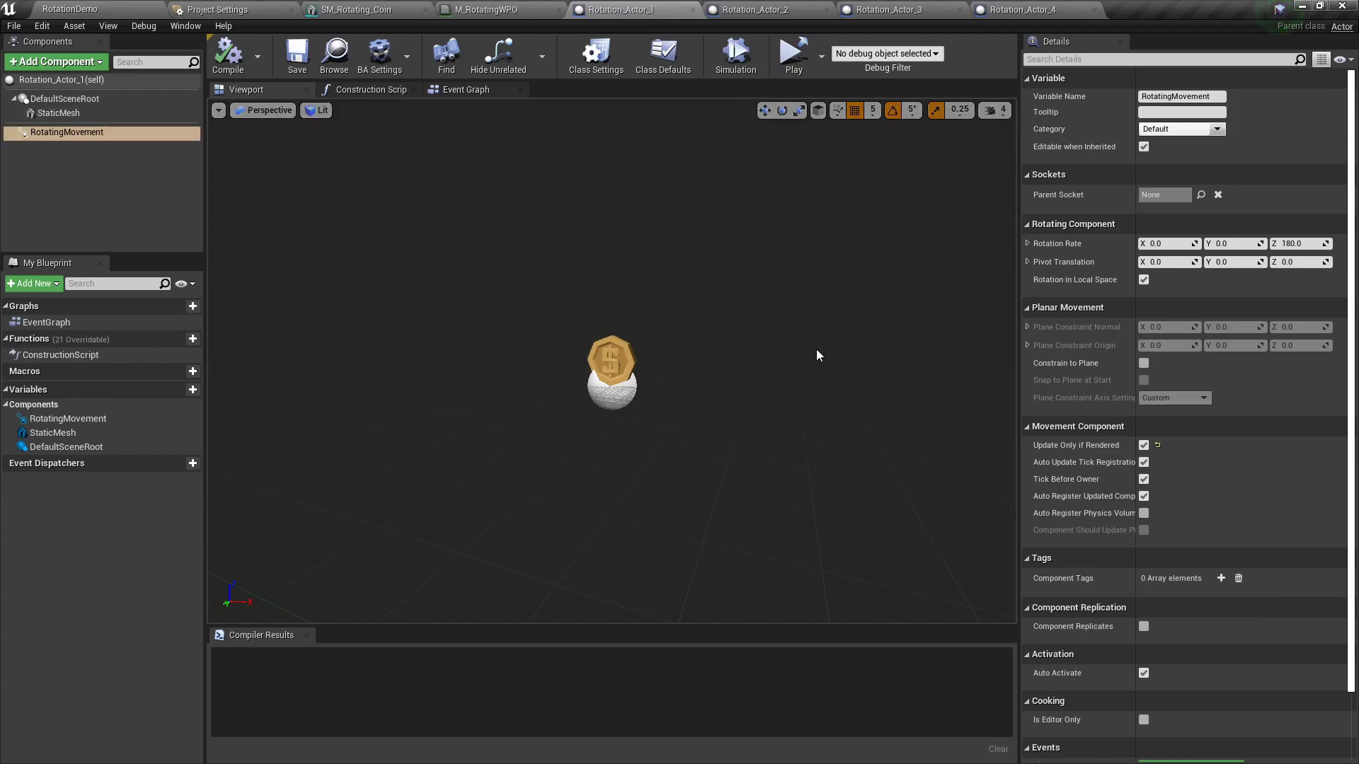
{"action": "left_click", "coordinate": [77, 65]}
{"action": "type", "text": "rota"}
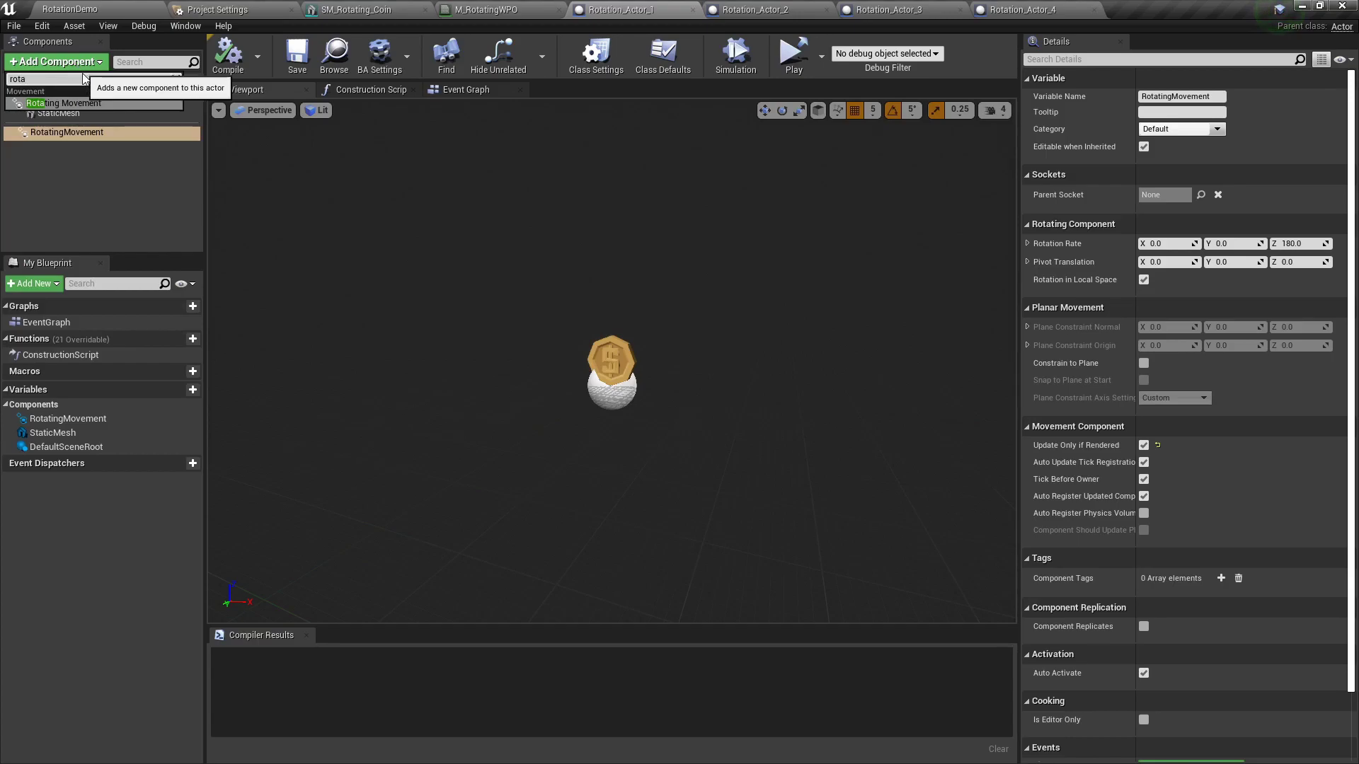
{"action": "left_click", "coordinate": [123, 177]}
{"action": "left_click", "coordinate": [129, 138]}
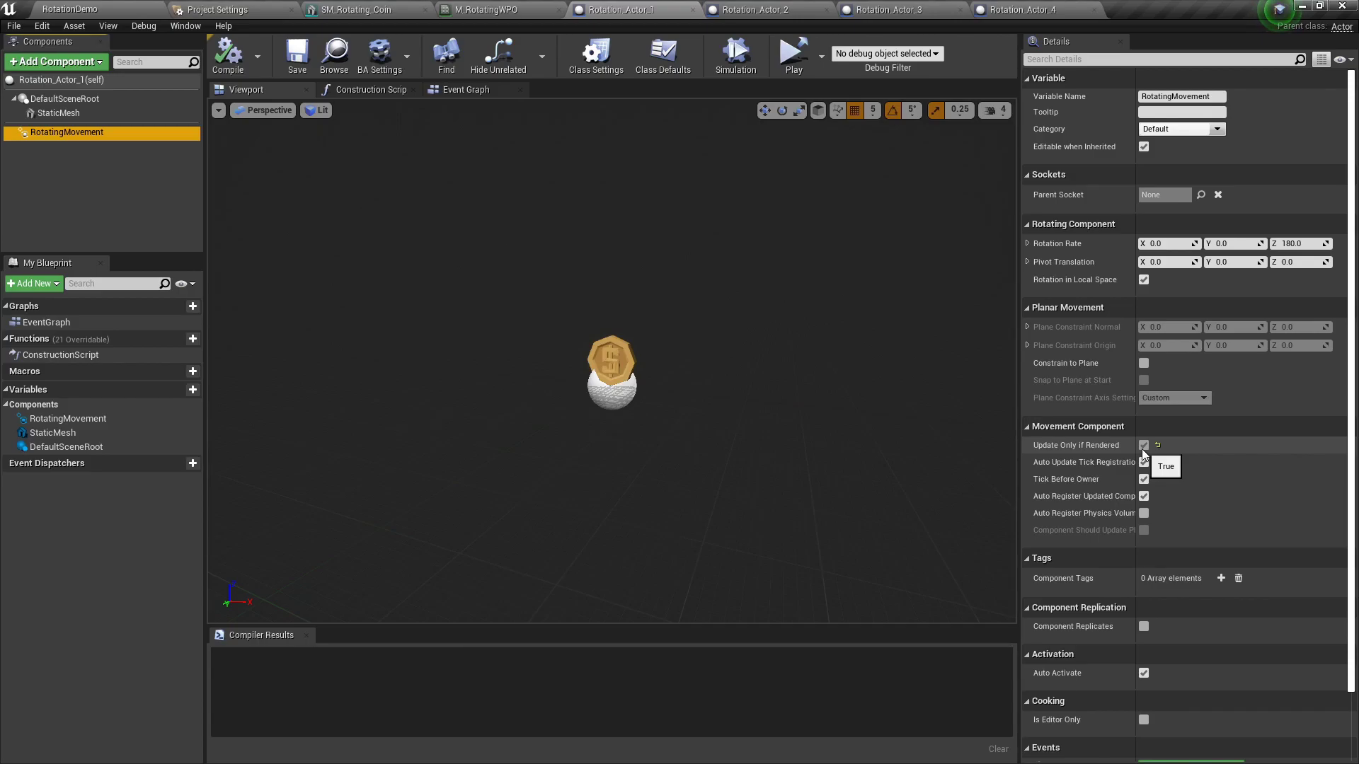
- Examine the Event Graph of Rotation_Actor_2, covering the Event Tick logic in the Add Rotation and Set Rotation groups
{"action": "left_click", "coordinate": [751, 9]}
{"action": "right_click_drag", "start_coordinate": [574, 205], "coordinate": [471, 182]}
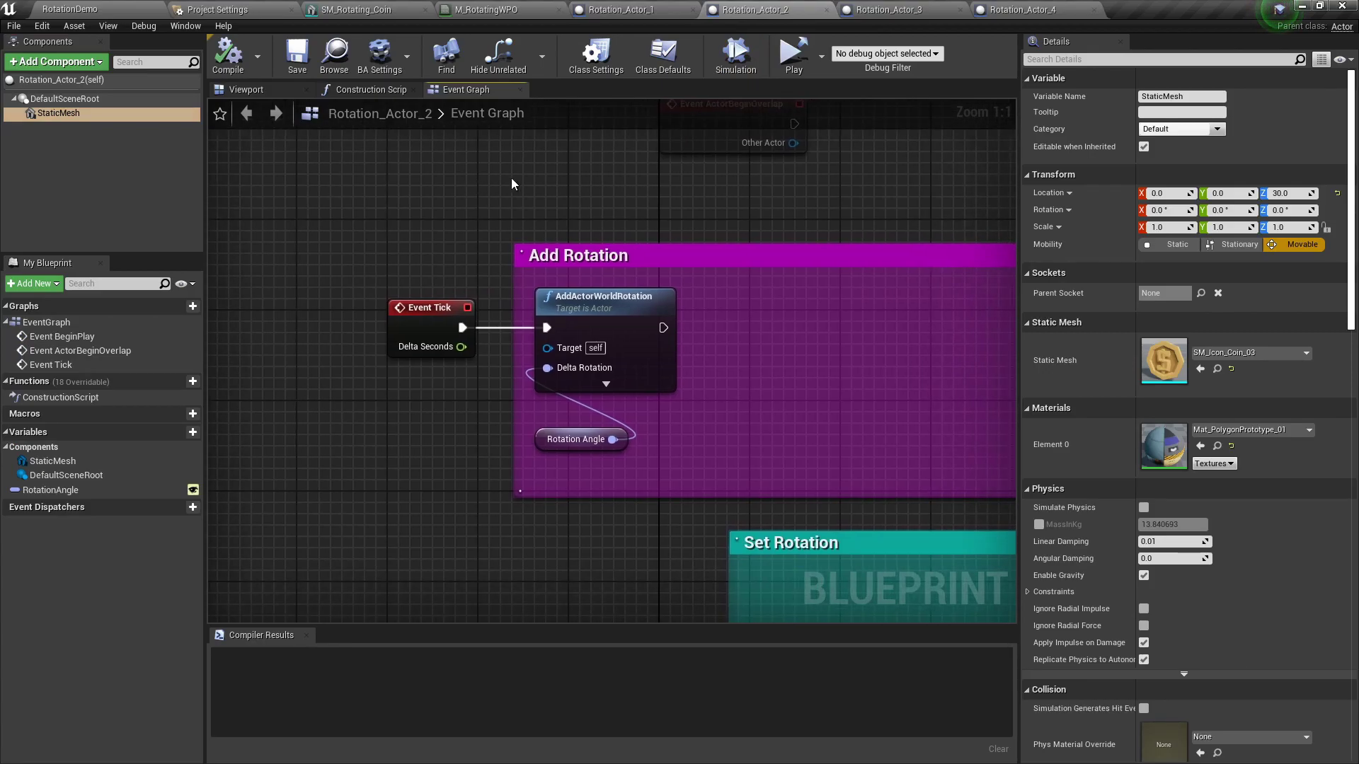
{"action": "right_click_drag", "start_coordinate": [792, 371], "coordinate": [624, 308]}
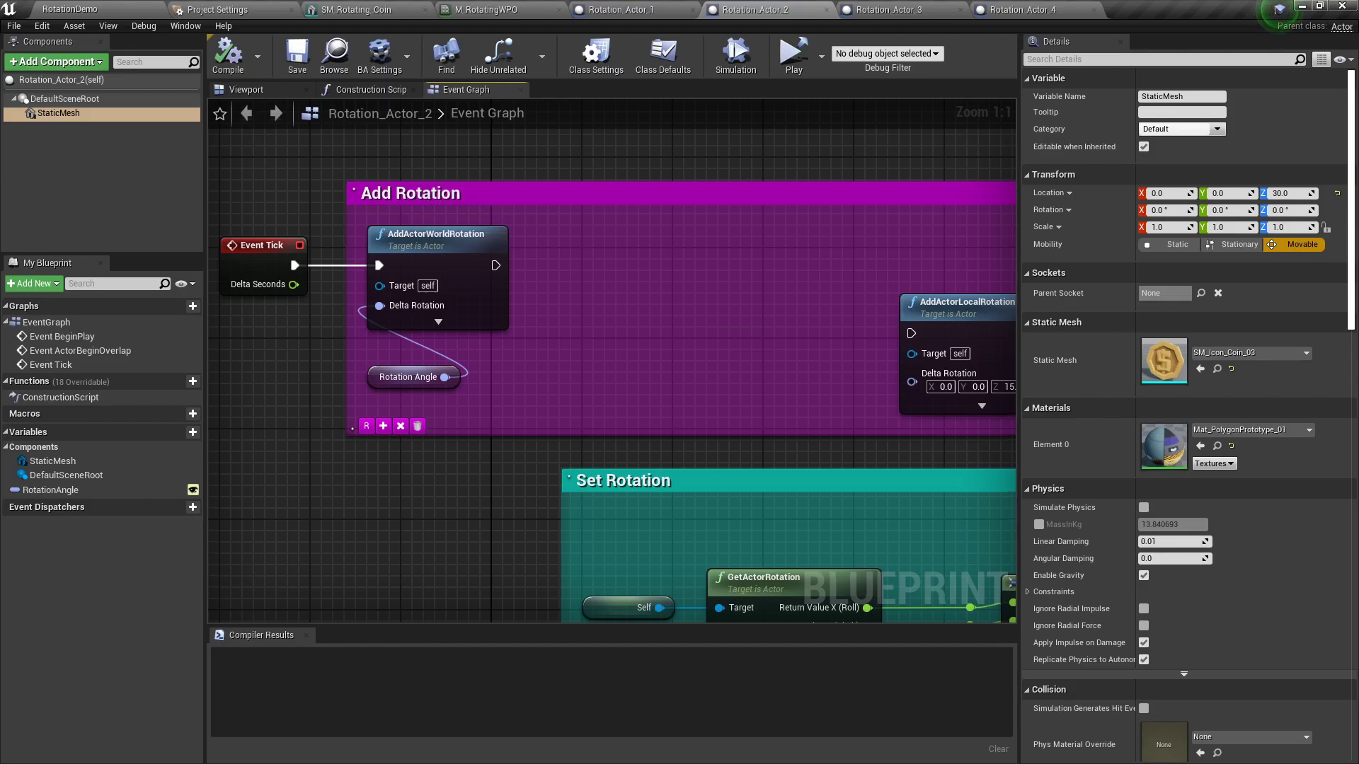
{"action": "right_click_drag", "start_coordinate": [702, 326], "coordinate": [554, 212]}
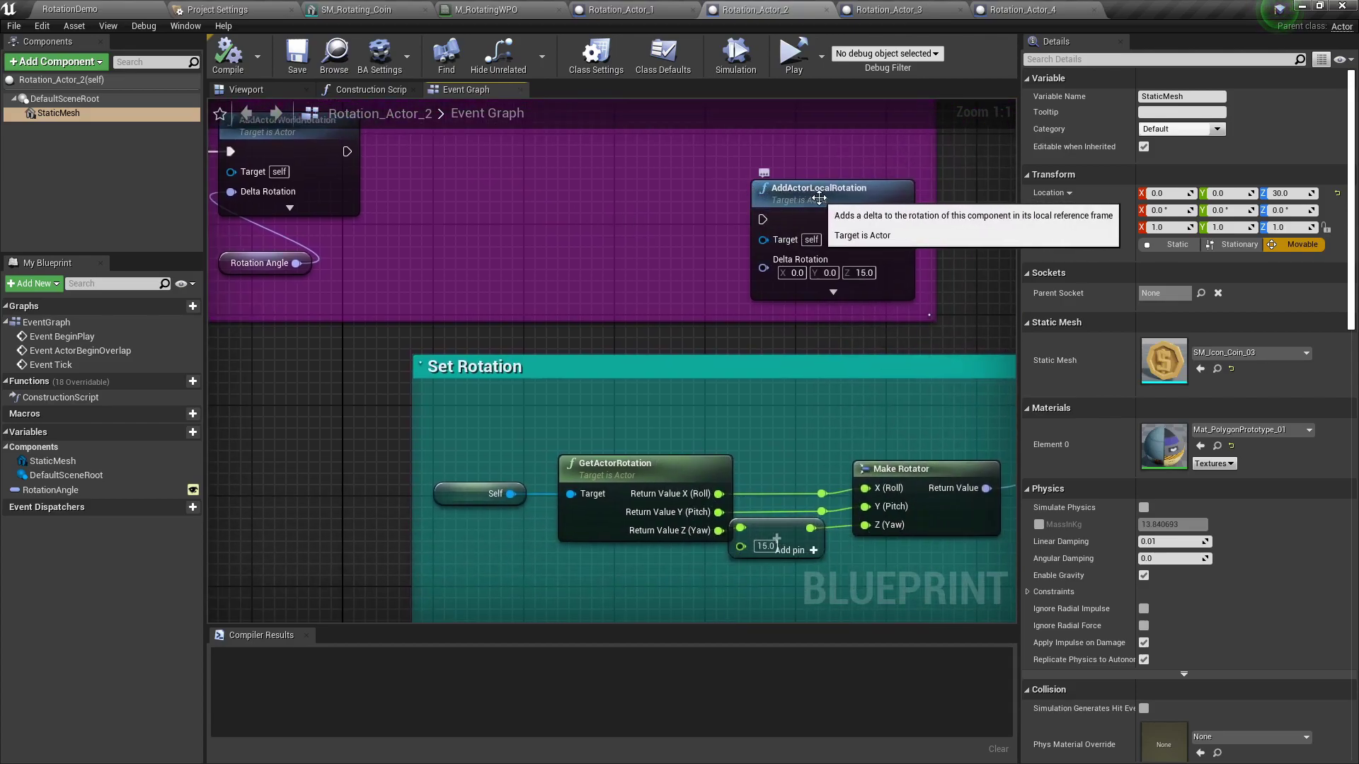
{"action": "right_click_drag", "start_coordinate": [793, 360], "coordinate": [658, 192]}
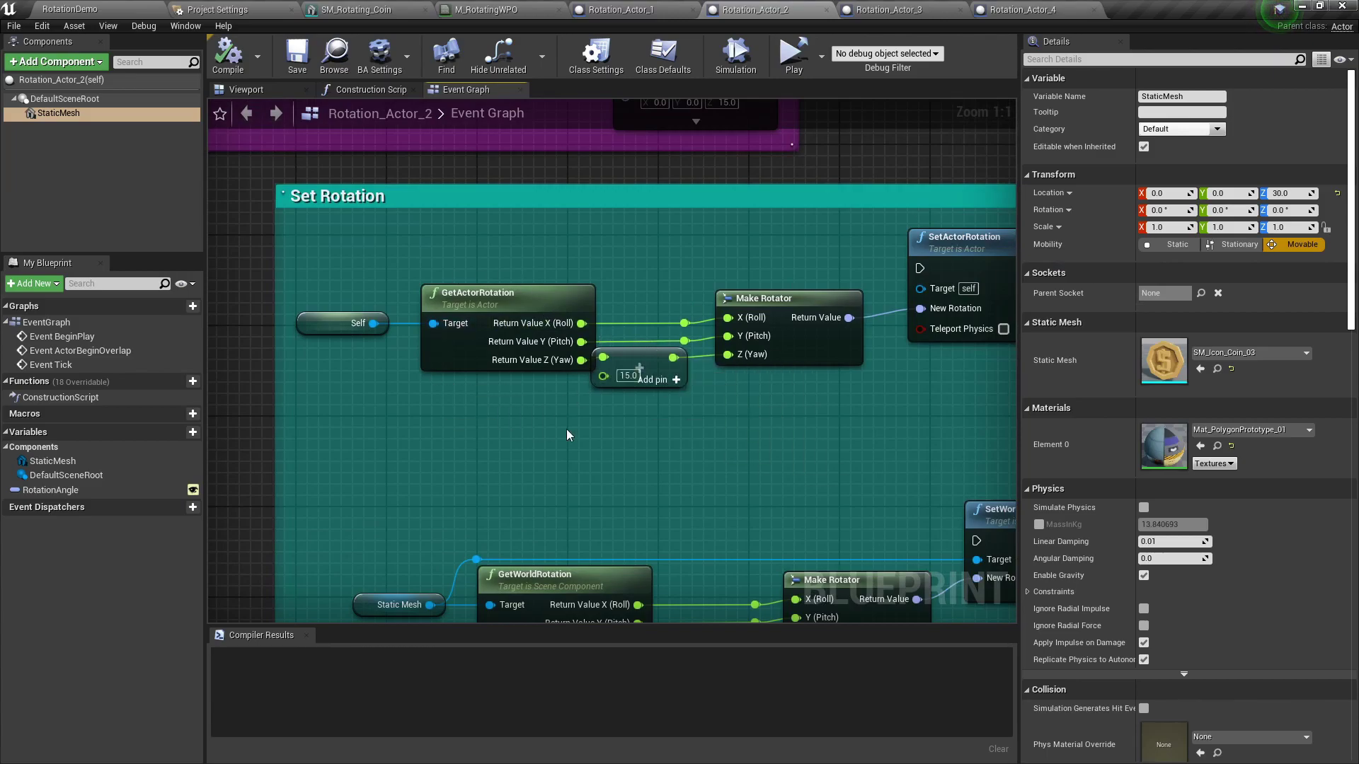
{"action": "right_click_drag", "start_coordinate": [458, 359], "coordinate": [907, 617]}
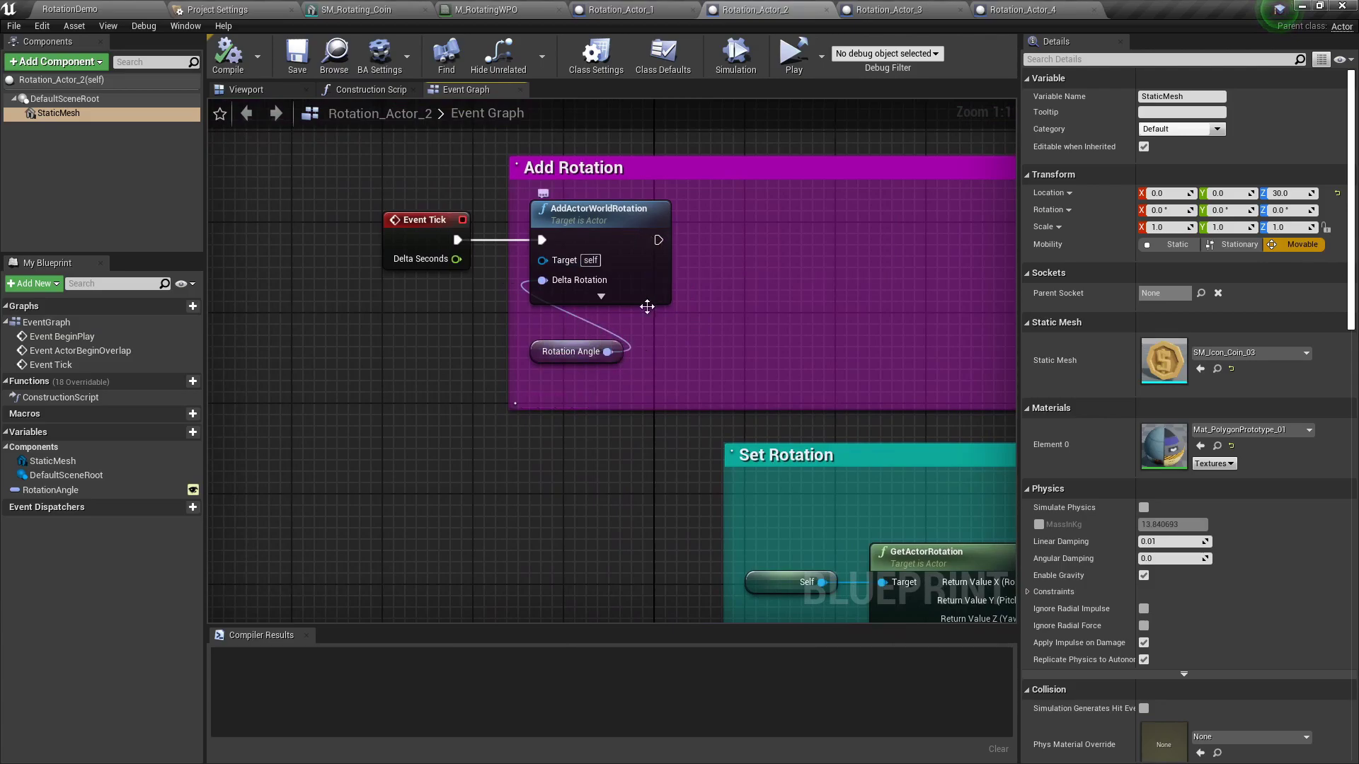
- Review the Rotation_Actor_3 Event Graph, checking the BeginPlay timer nodes and the Add Rotation custom event
{"action": "left_click", "coordinate": [878, 10]}
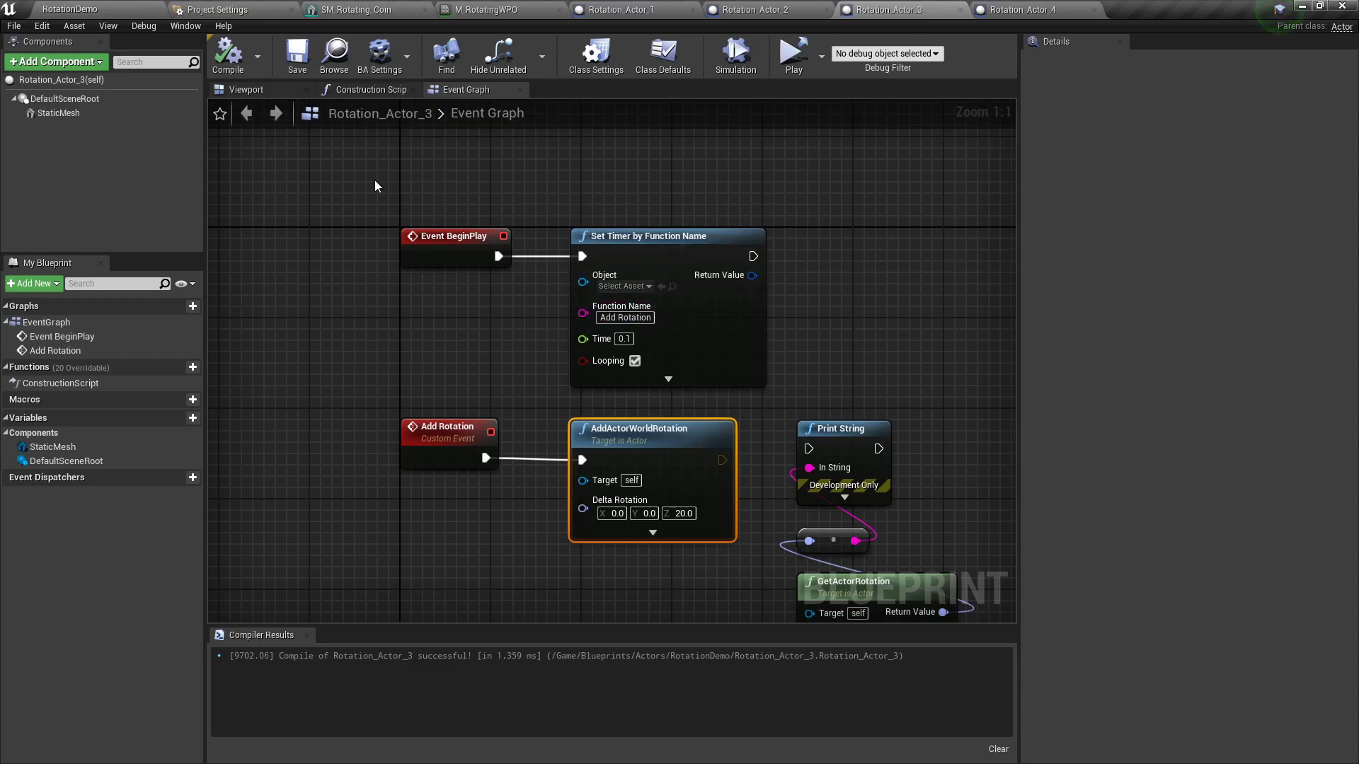
{"action": "left_click_drag", "start_coordinate": [375, 186], "coordinate": [520, 282]}
{"action": "left_click_drag", "start_coordinate": [547, 184], "coordinate": [648, 344]}
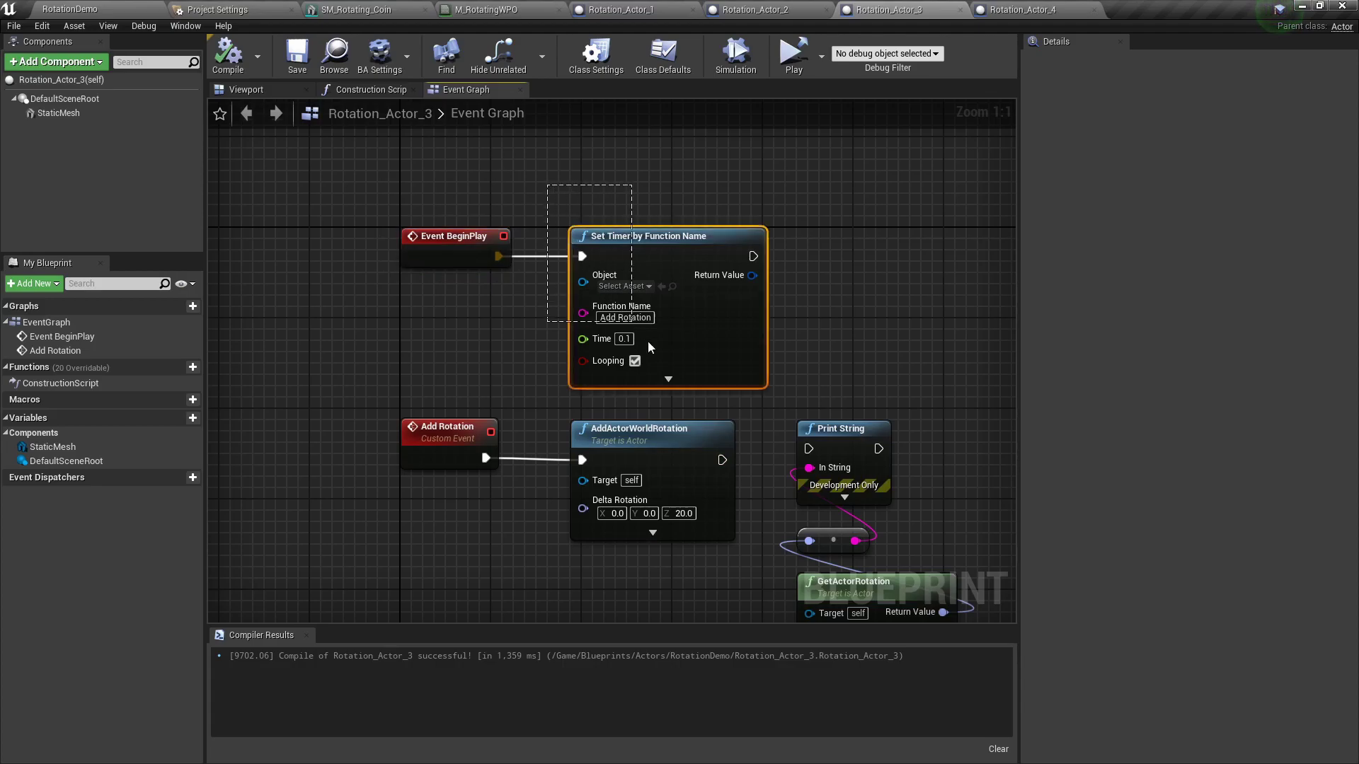
{"action": "left_click_drag", "start_coordinate": [788, 414], "coordinate": [792, 413]}
{"action": "left_click", "coordinate": [582, 416]}
{"action": "left_click", "coordinate": [602, 440]}
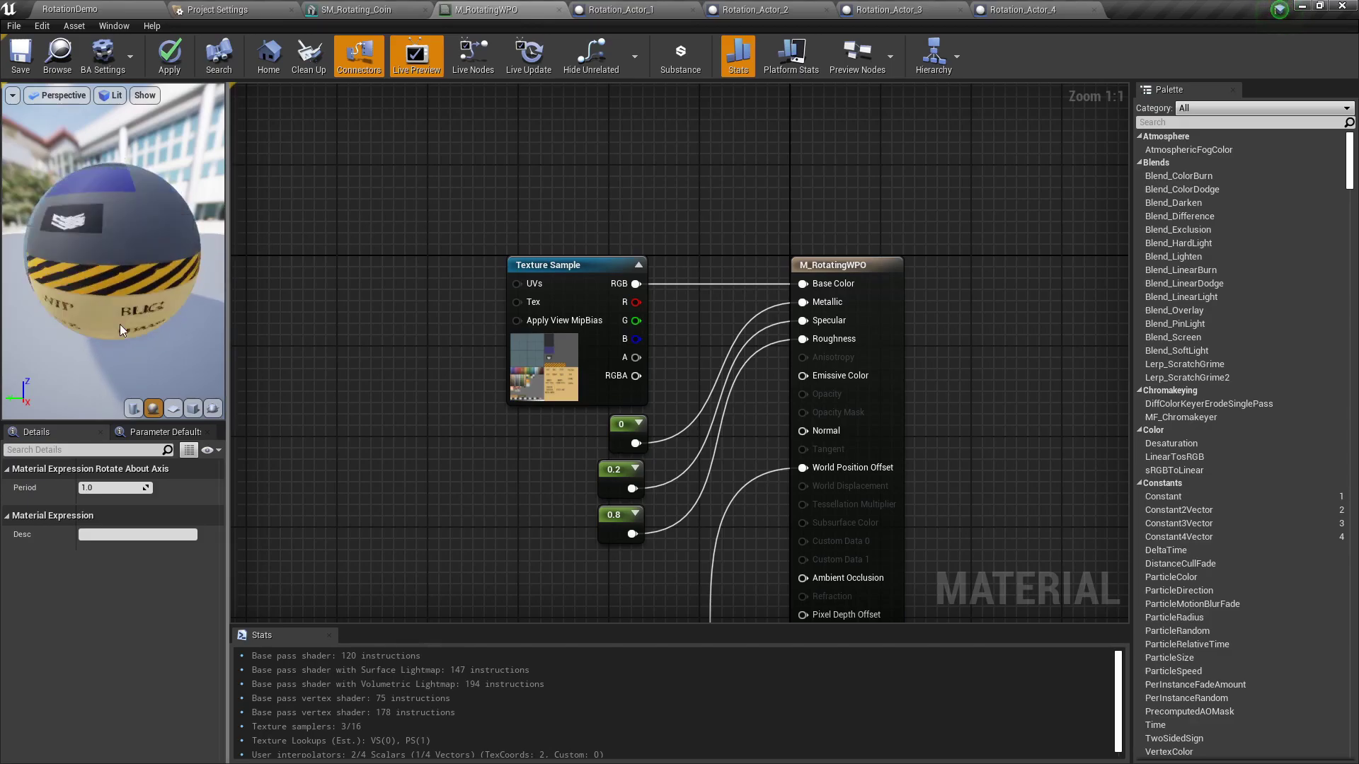
- Inspect how the RotateAboutAxis node feeds World Position Offset in the M_RotatingWPO material graph
{"action": "right_click_drag", "start_coordinate": [678, 210], "coordinate": [563, 151]}
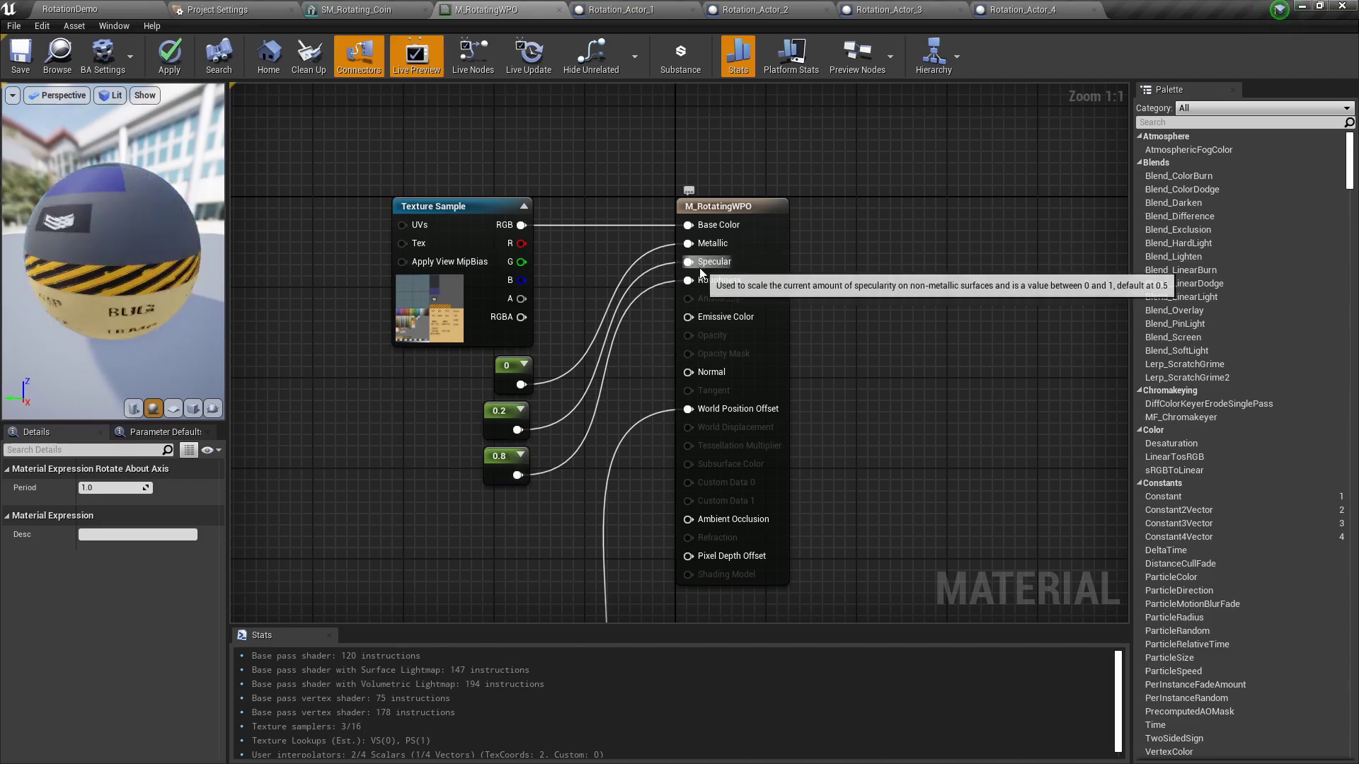
{"action": "right_click_drag", "start_coordinate": [365, 616], "coordinate": [531, 370]}
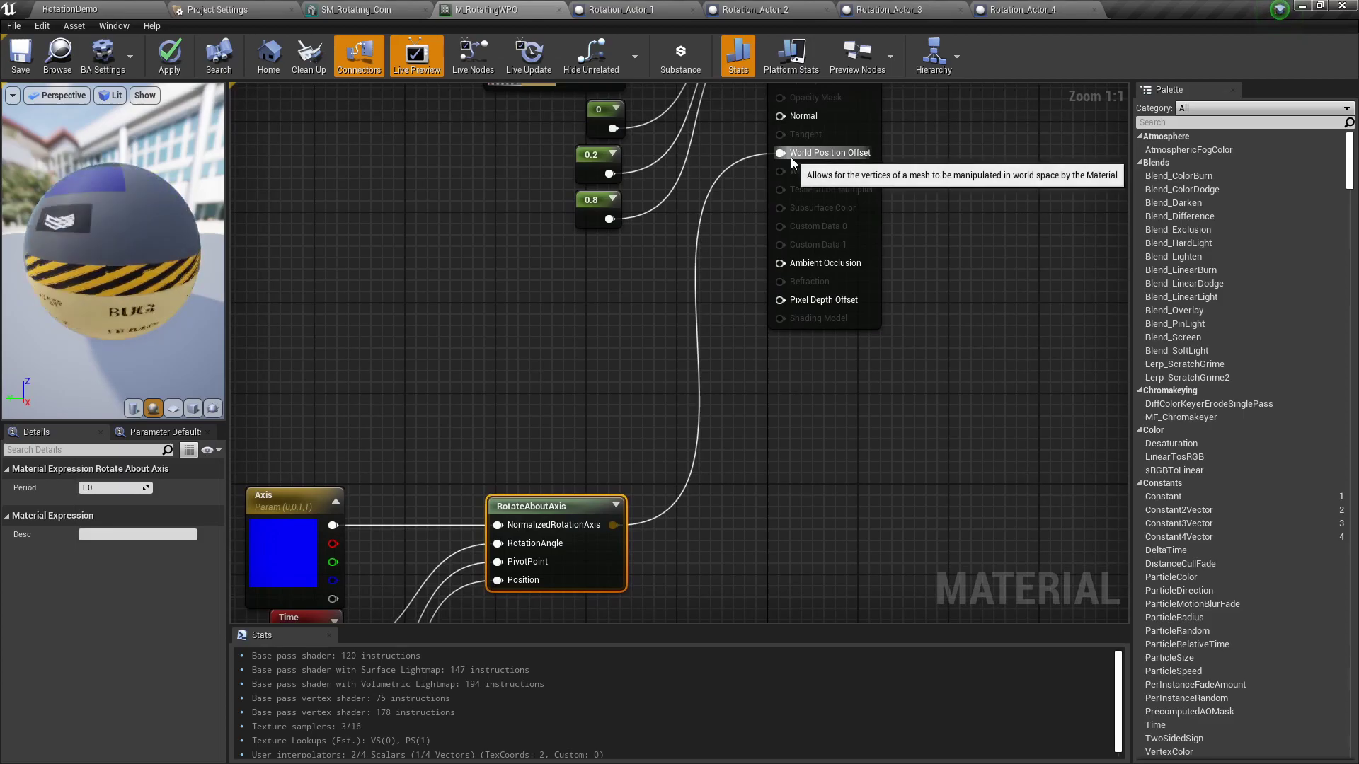
{"action": "right_click_drag", "start_coordinate": [634, 348], "coordinate": [744, 212]}
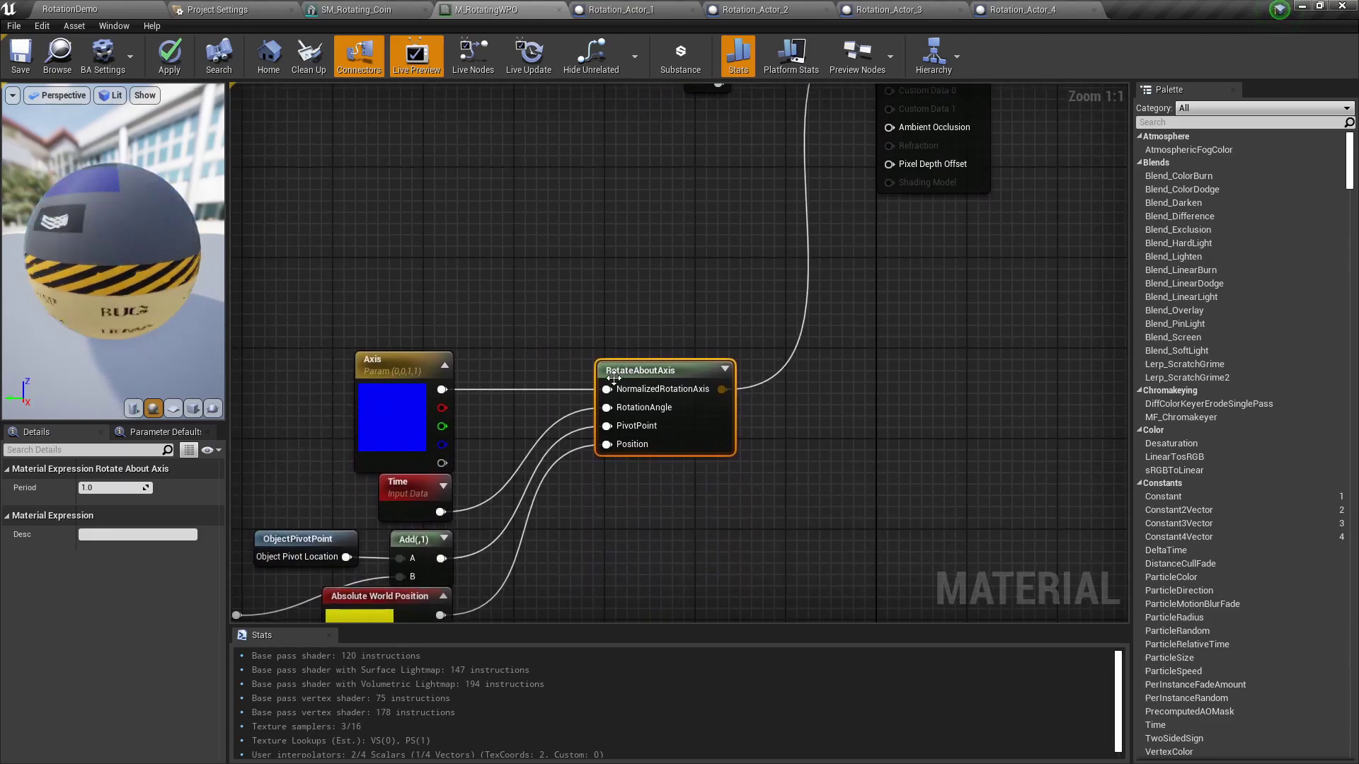
{"action": "right_click_drag", "start_coordinate": [721, 258], "coordinate": [665, 379]}
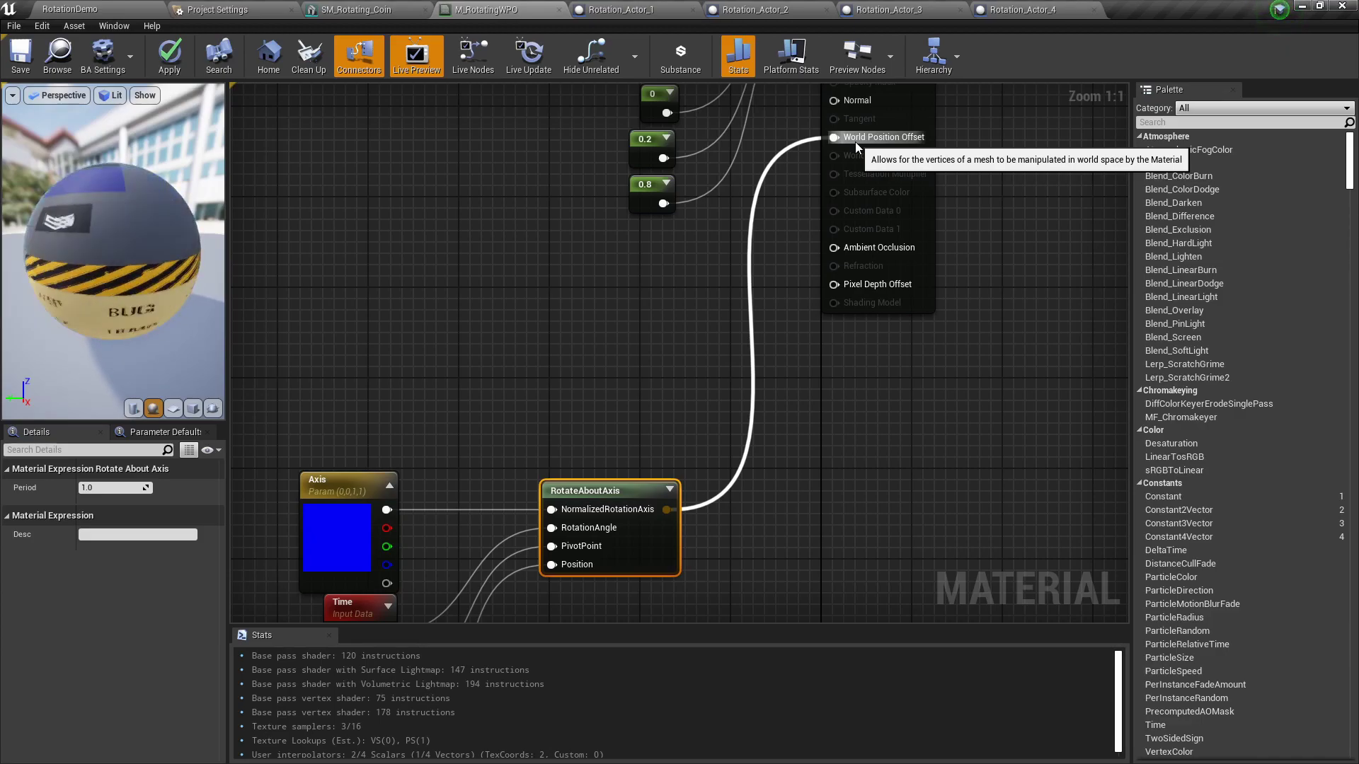
- Examine the axis, time, pivot point and absolute world position nodes feeding RotateAboutAxis, including the unconnected PivotP parameter
{"action": "right_click_drag", "start_coordinate": [600, 494], "coordinate": [745, 303]}
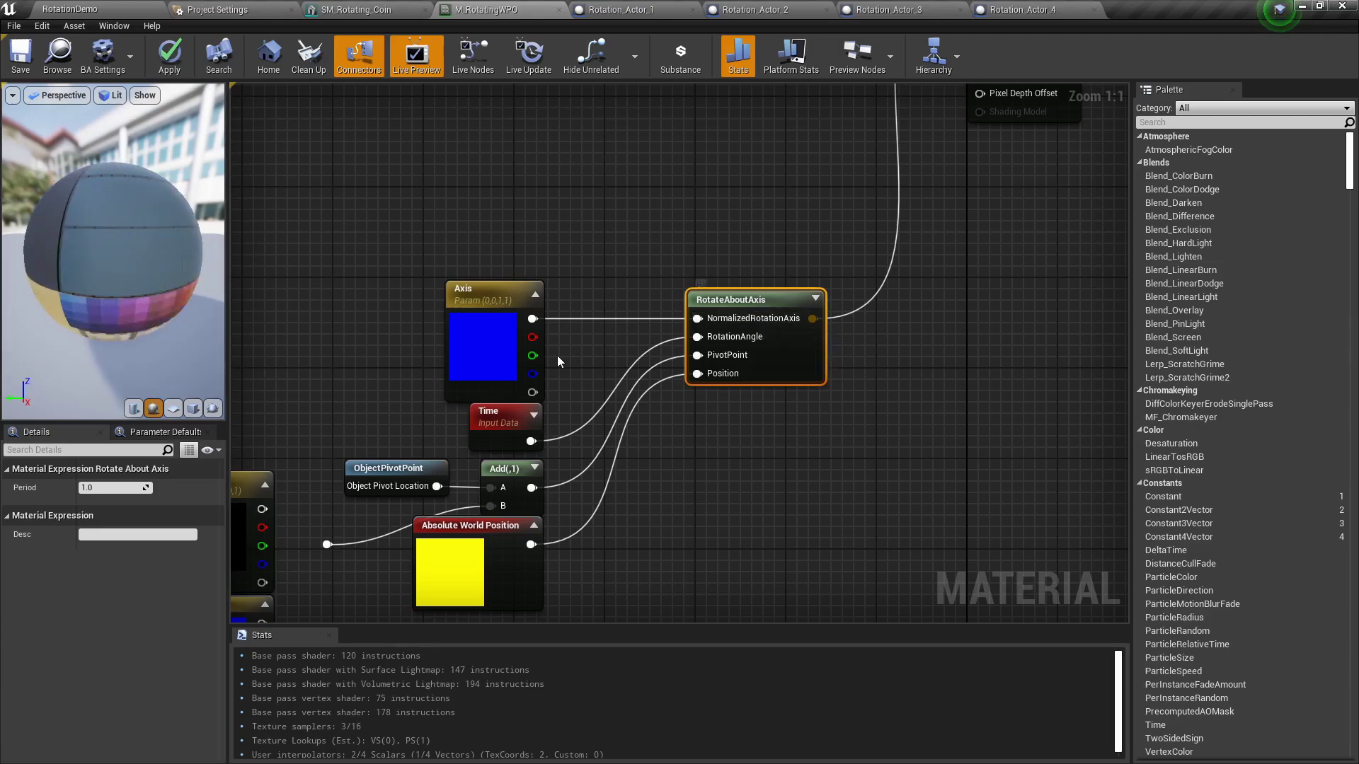
{"action": "right_click_drag", "start_coordinate": [673, 473], "coordinate": [686, 366]}
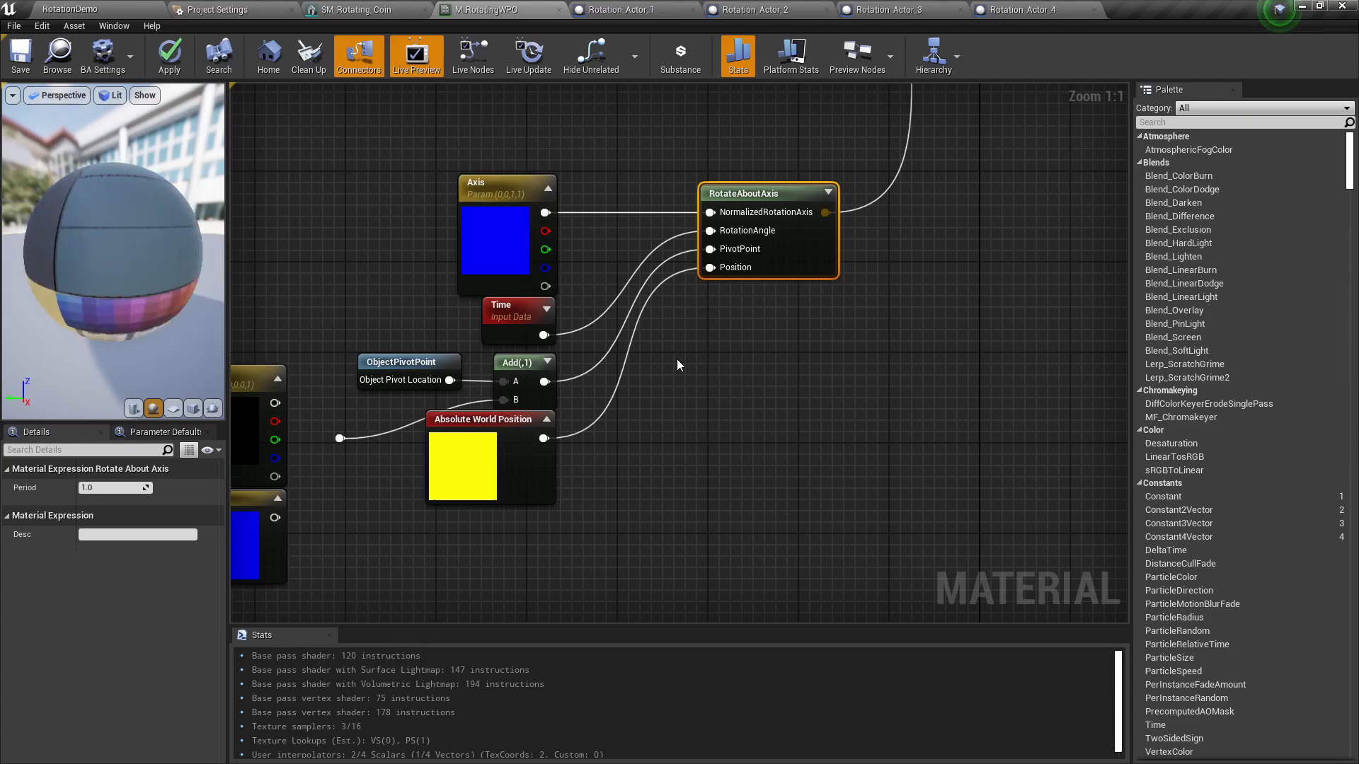
{"action": "right_click_drag", "start_coordinate": [676, 360], "coordinate": [711, 251]}
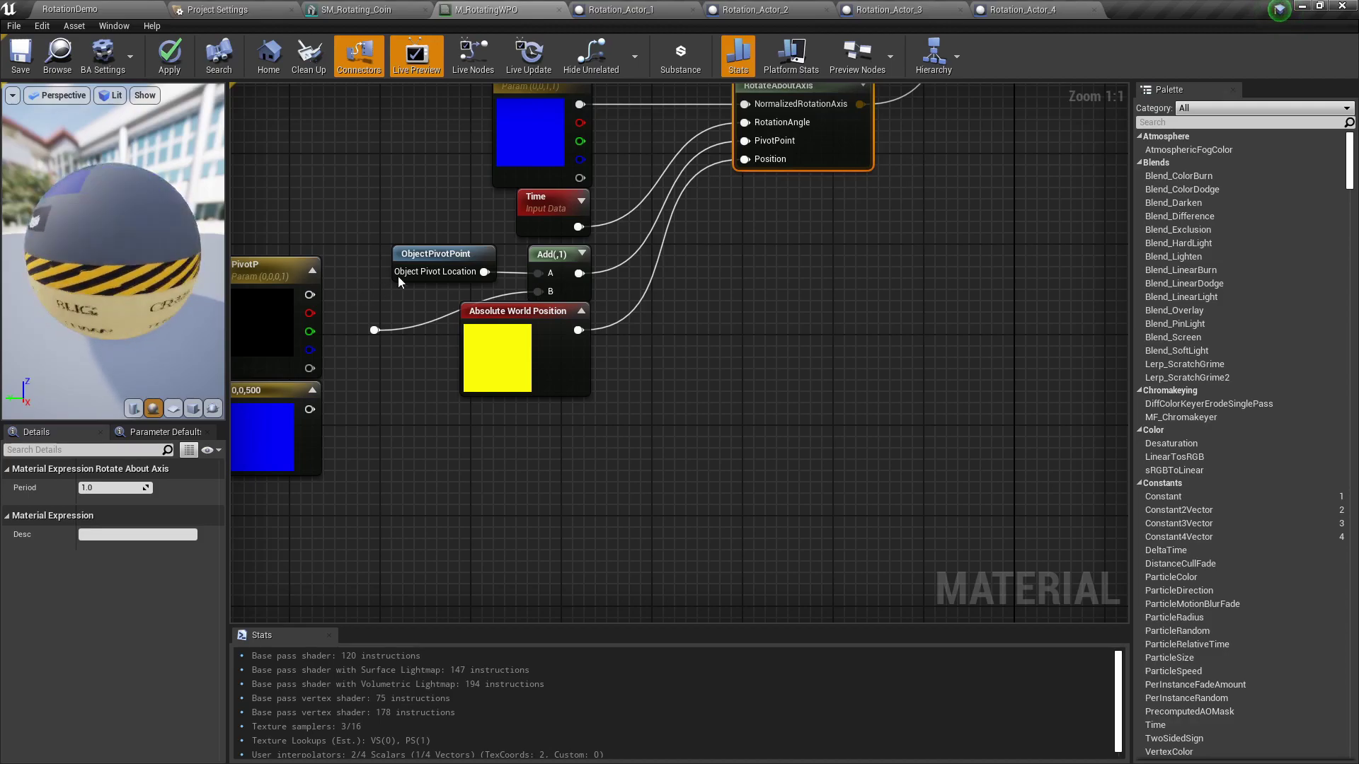
{"action": "right_click_drag", "start_coordinate": [465, 295], "coordinate": [544, 282]}
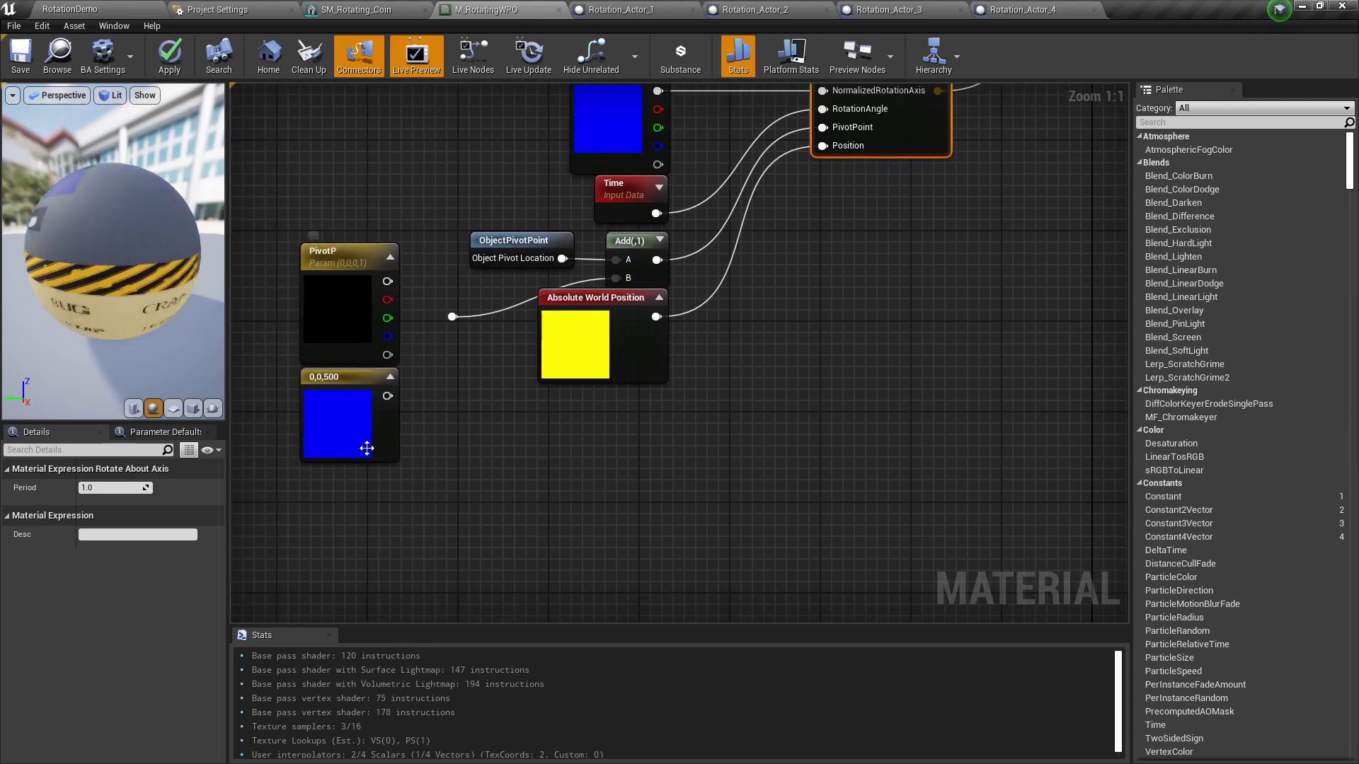
{"action": "right_click_drag", "start_coordinate": [749, 352], "coordinate": [702, 415]}
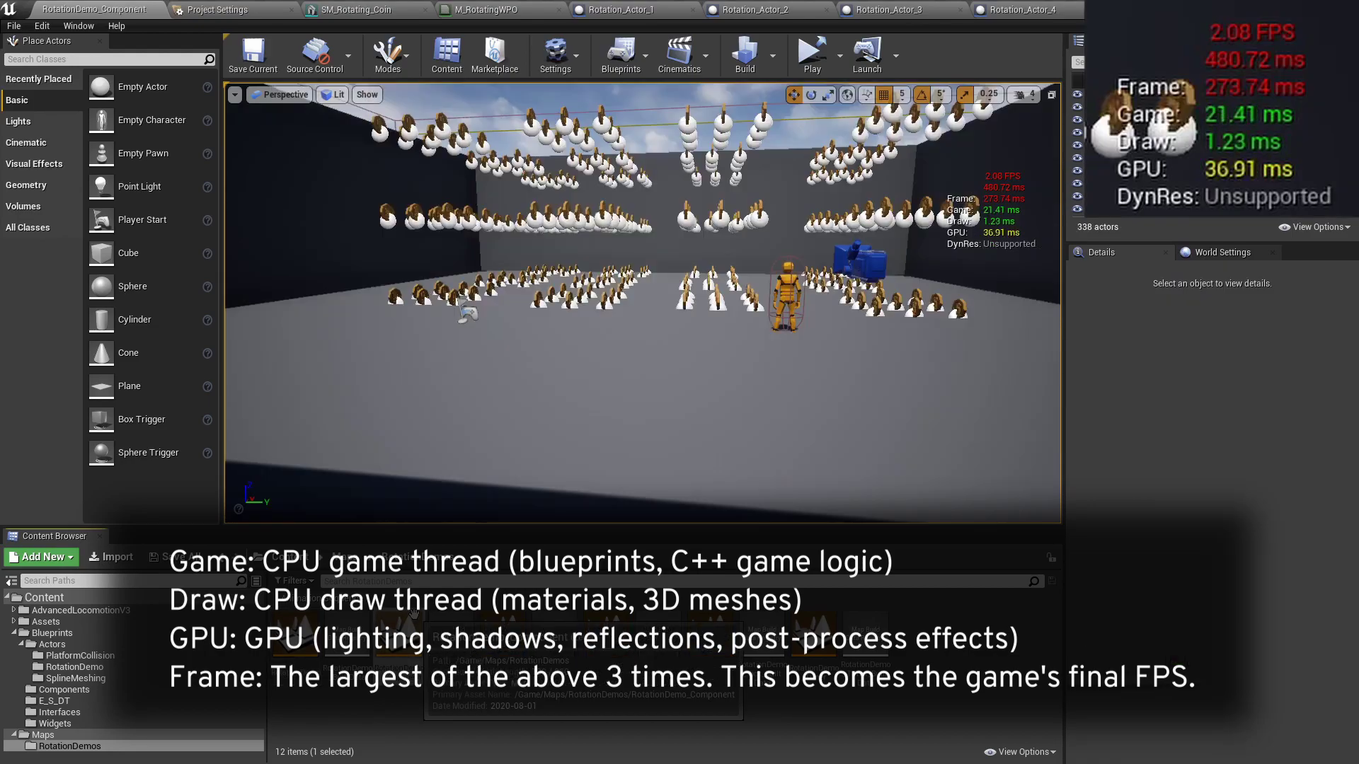
- Play the RotationDemo_Component level and show the frame rate with the console command "stat fps"
{"action": "right_click_drag", "start_coordinate": [643, 303], "coordinate": [722, 287]}
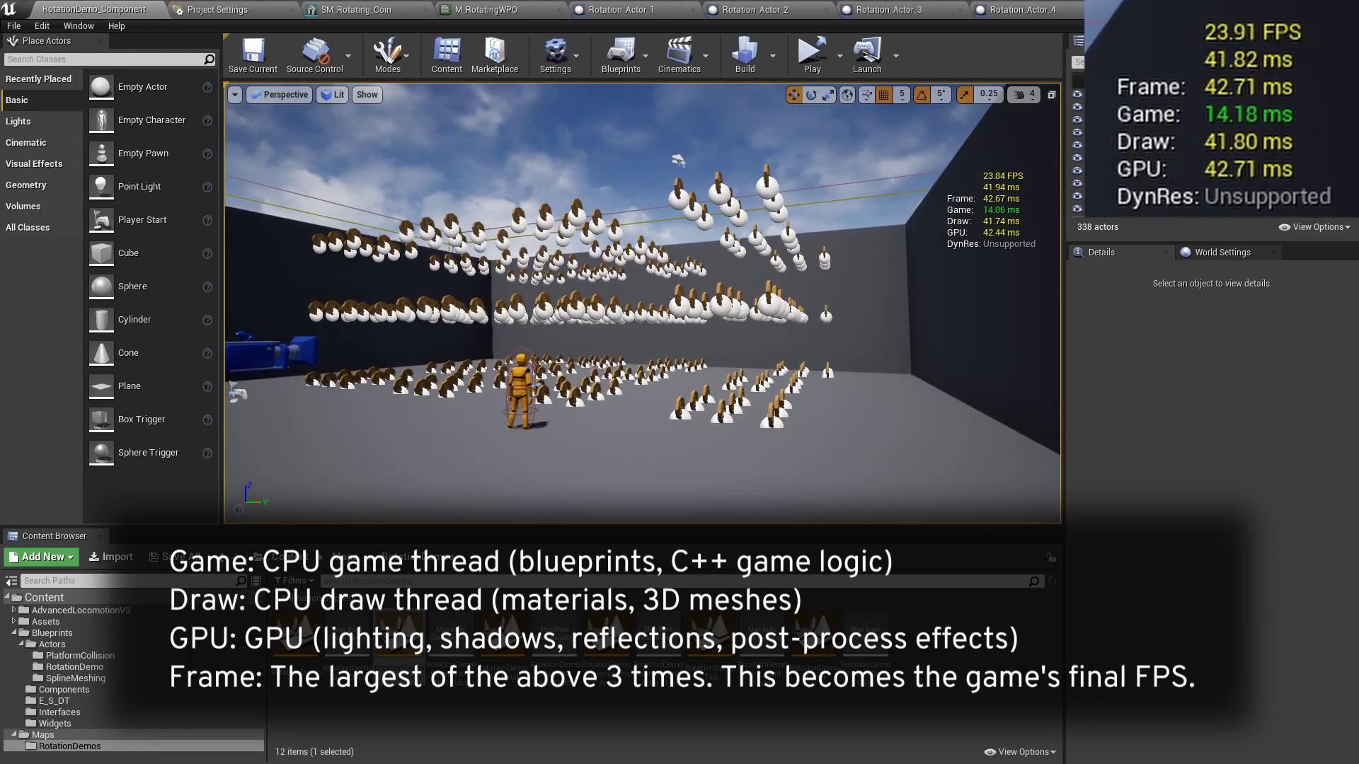
{"action": "left_click", "coordinate": [811, 57]}
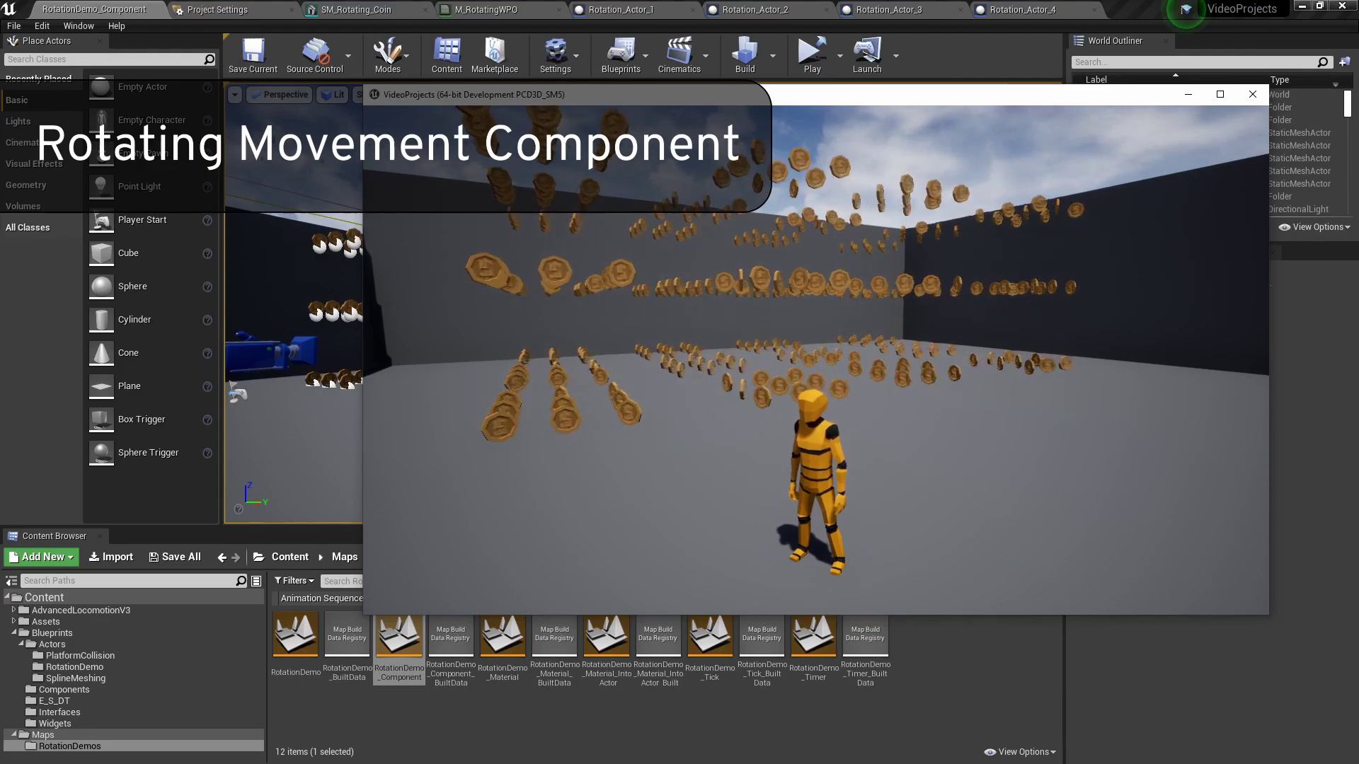
{"action": "key", "text": "grave"}
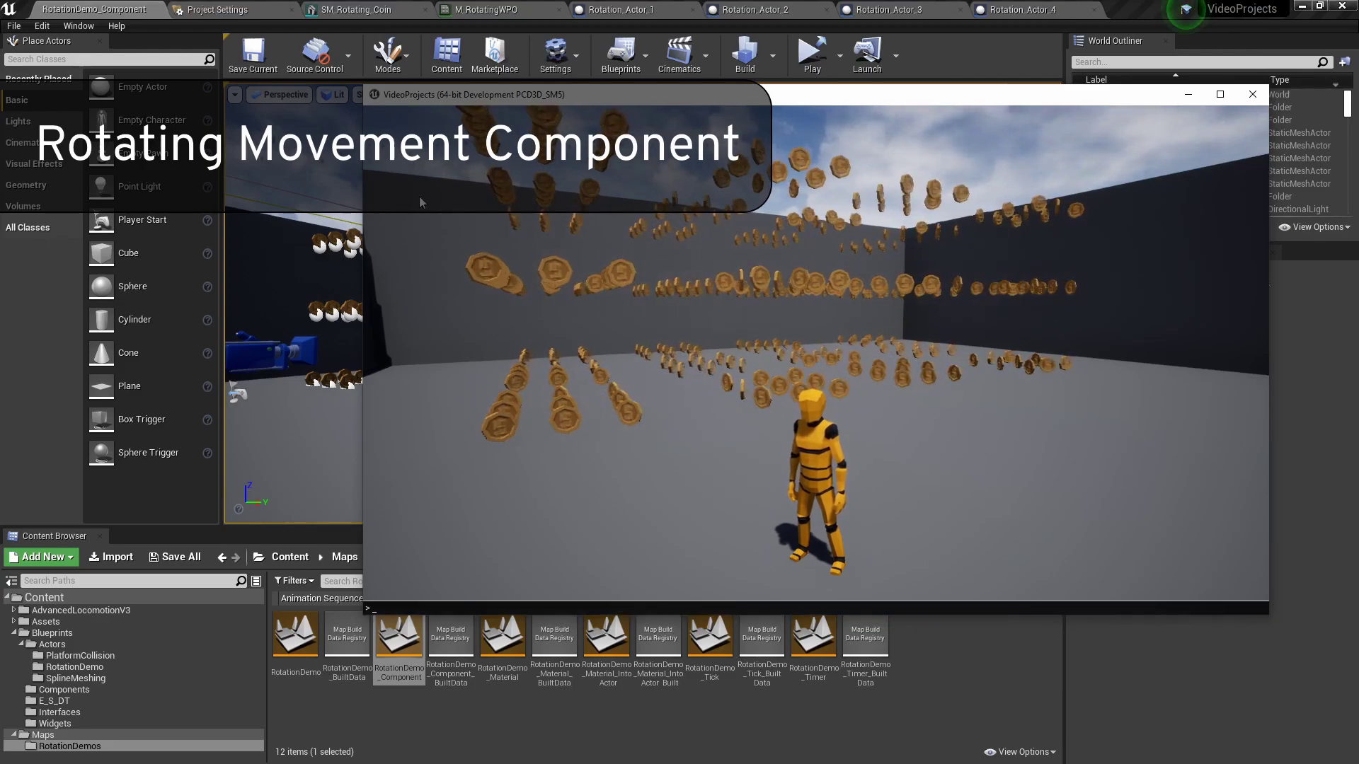
{"action": "type", "text": "s"}
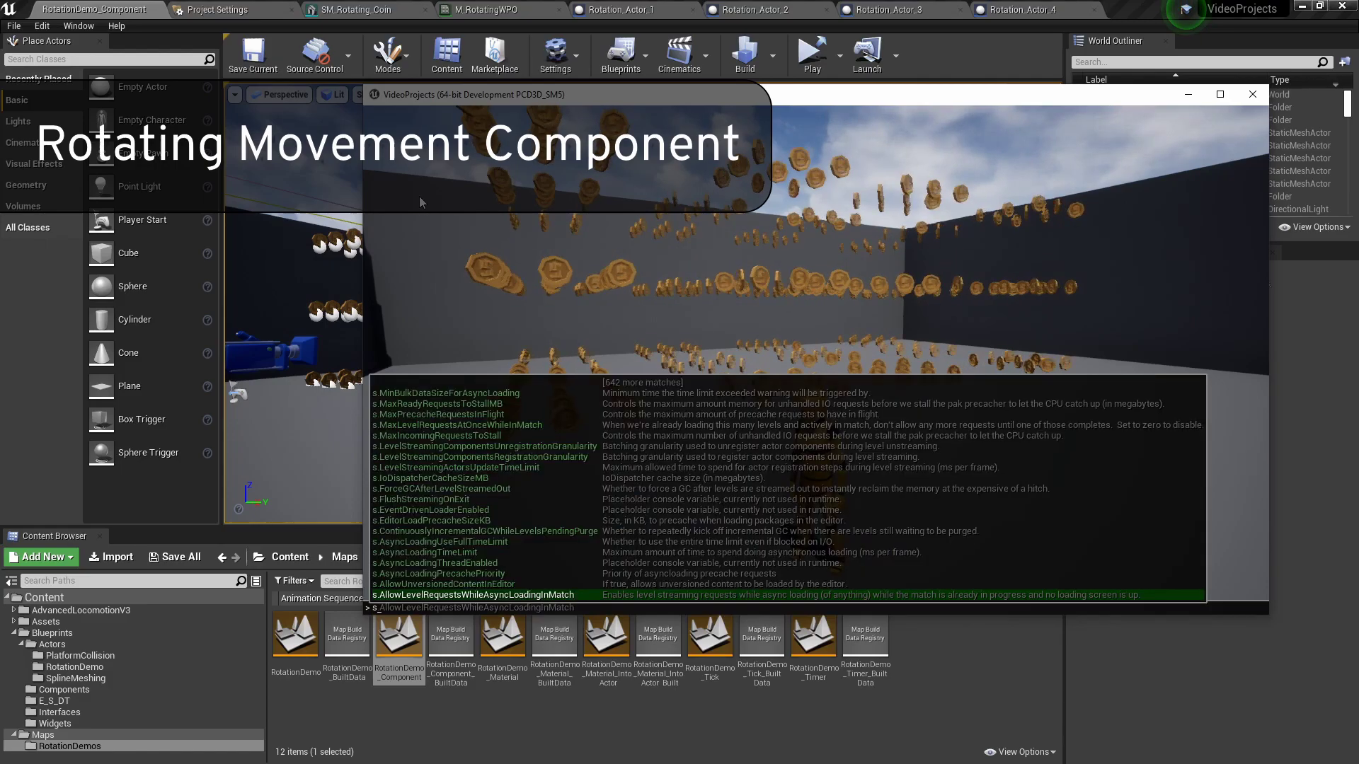
{"action": "type", "text": "tat fps"}
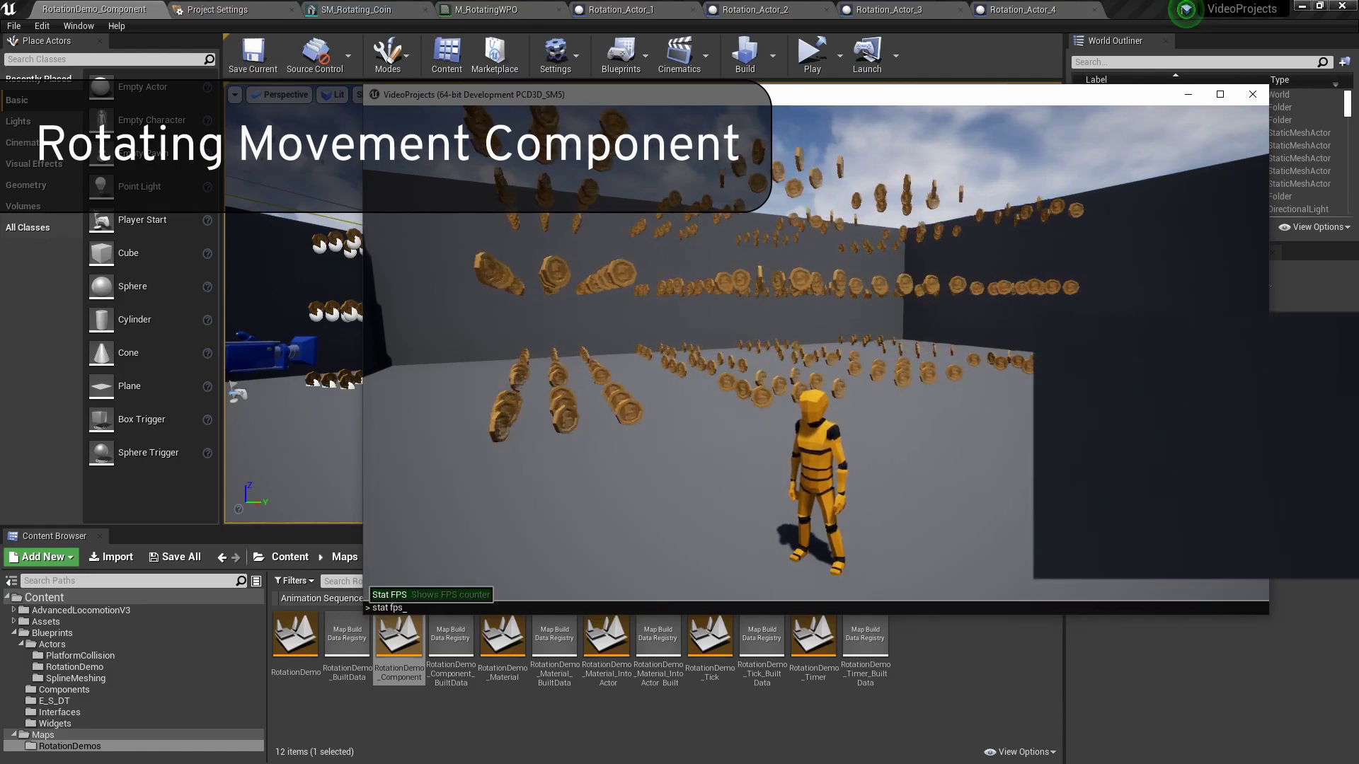
{"action": "key", "text": "Return"}
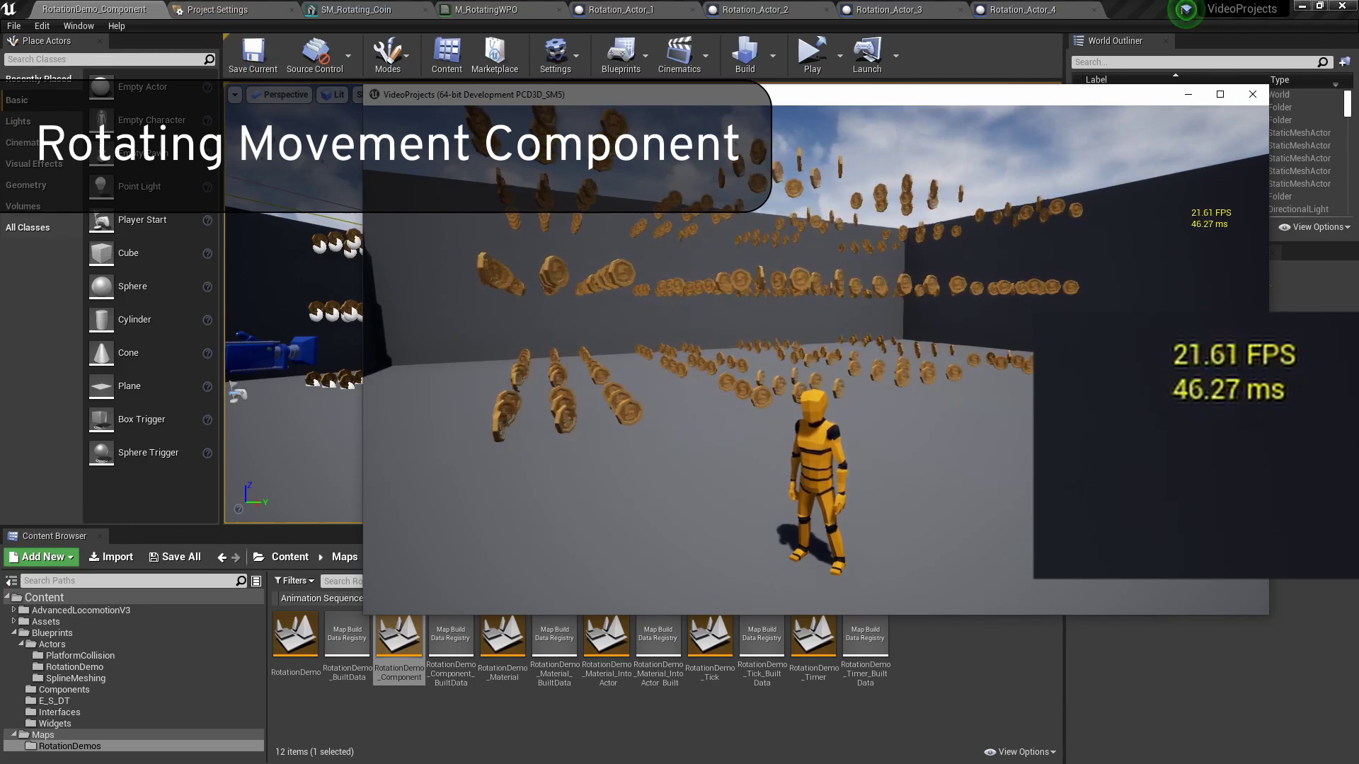
- Show the frame, game, draw and GPU timings in the running game with the console command "stat unit"
{"action": "key", "text": "grave"}
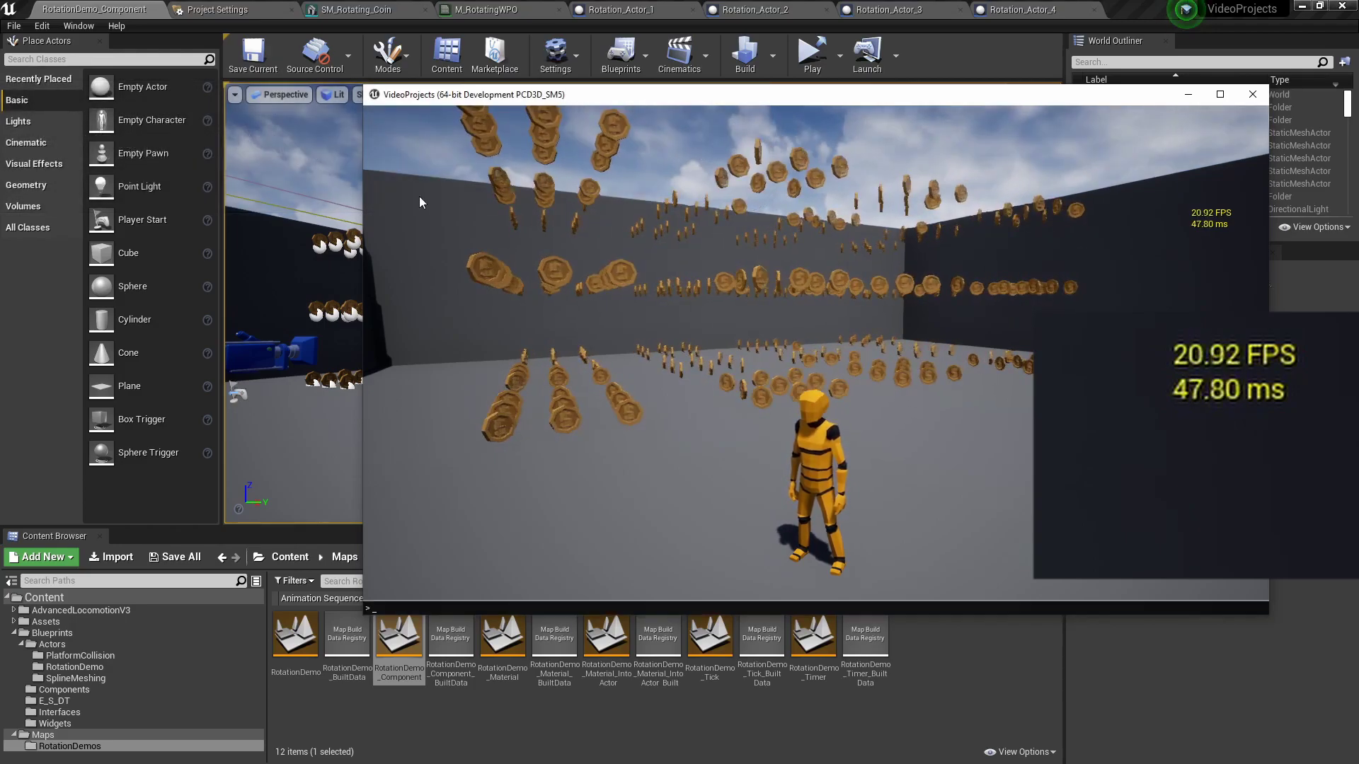
{"action": "type", "text": "stat unit"}
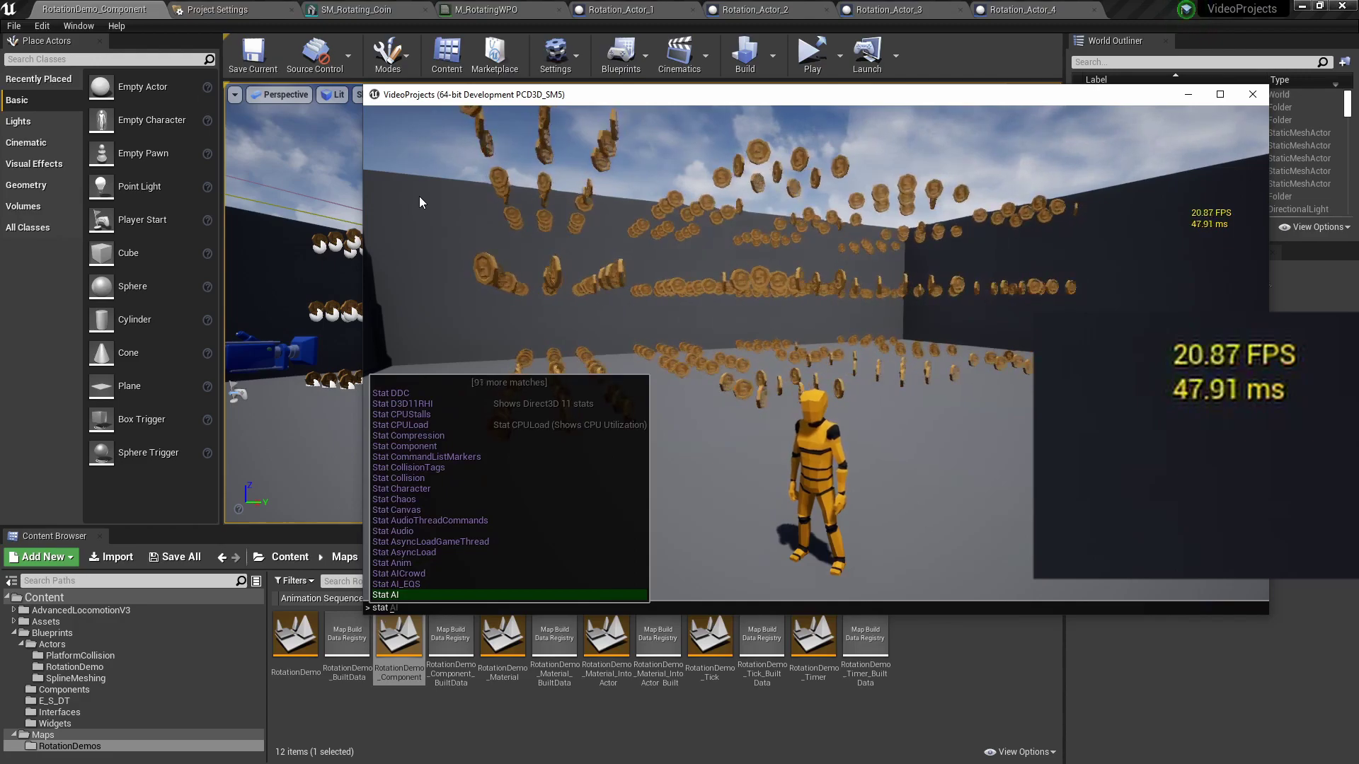
{"action": "key", "text": "Return"}
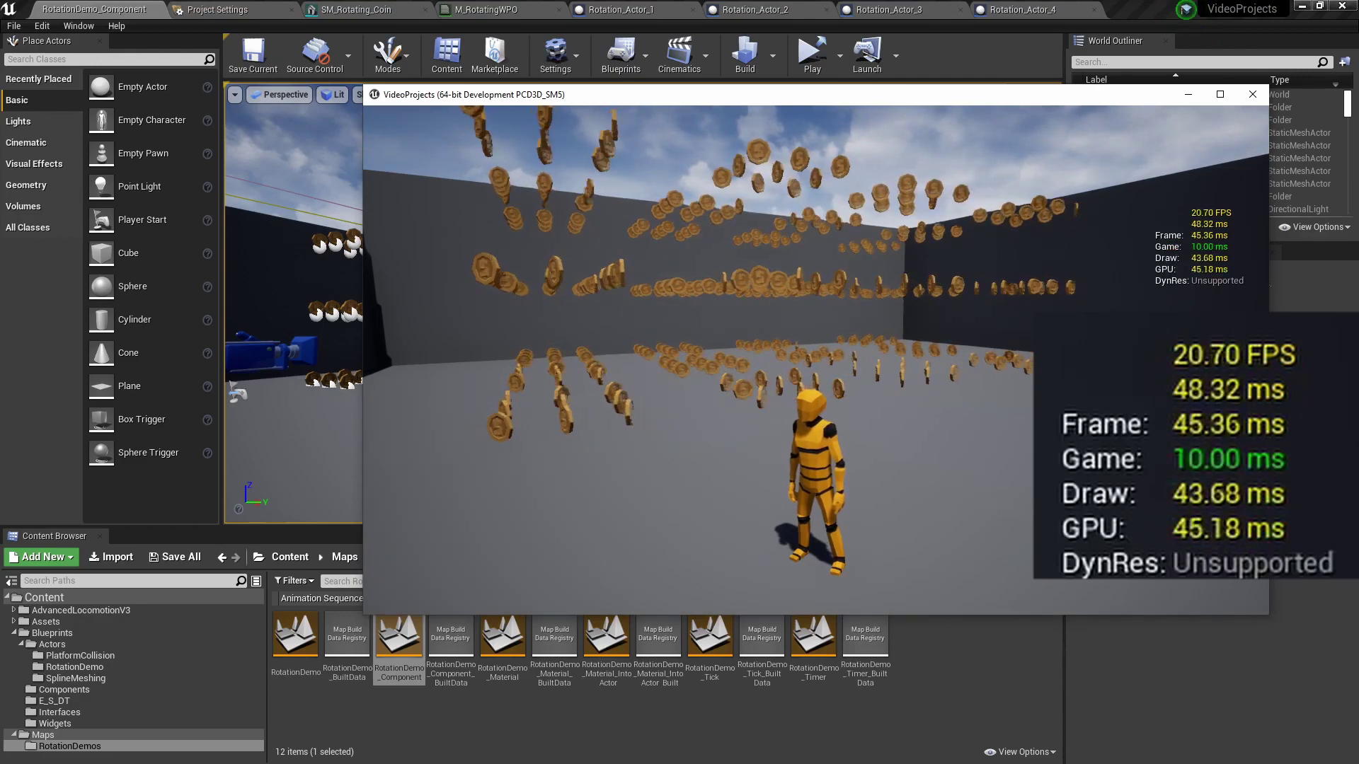
- Run the character around in front of the rotating coins to observe the performance timings
{"action": "key", "text": "a"}
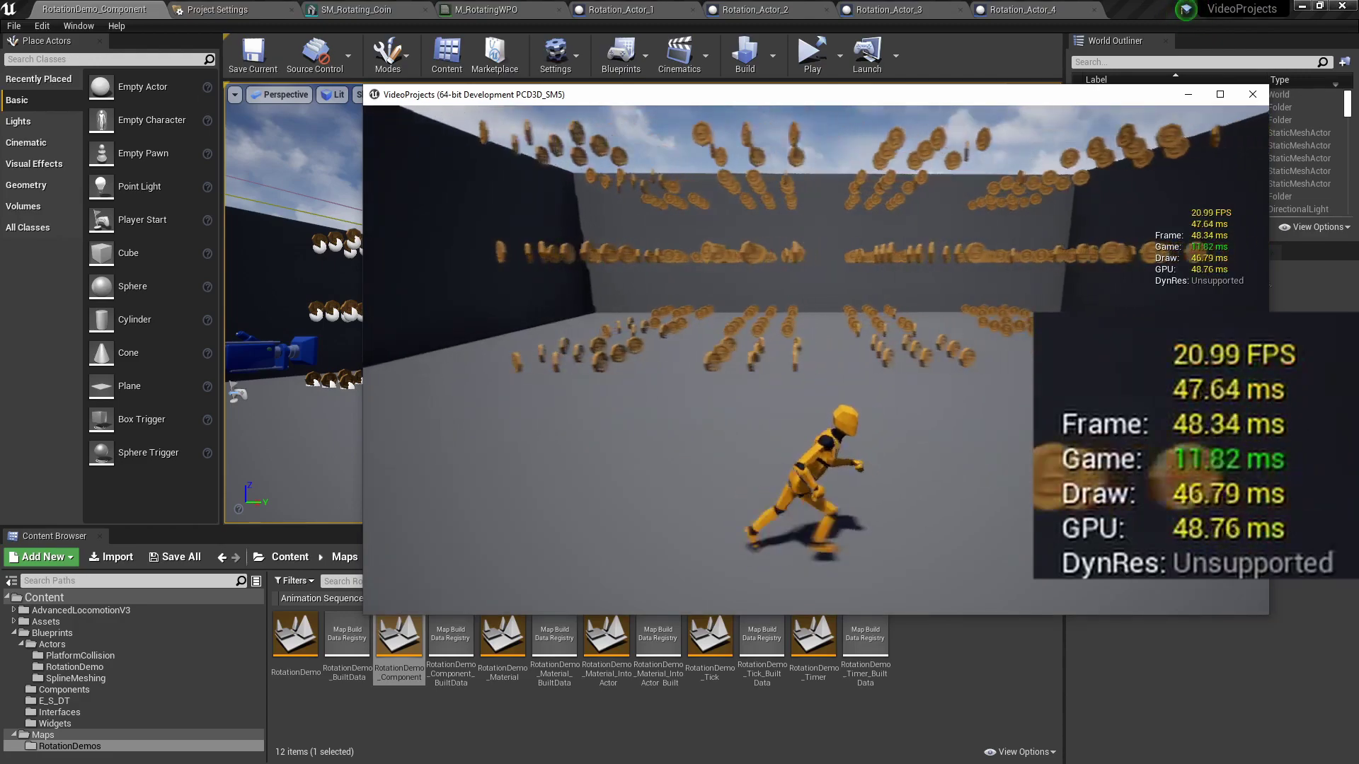
{"action": "key", "text": "w"}
{"action": "key", "text": "w"}
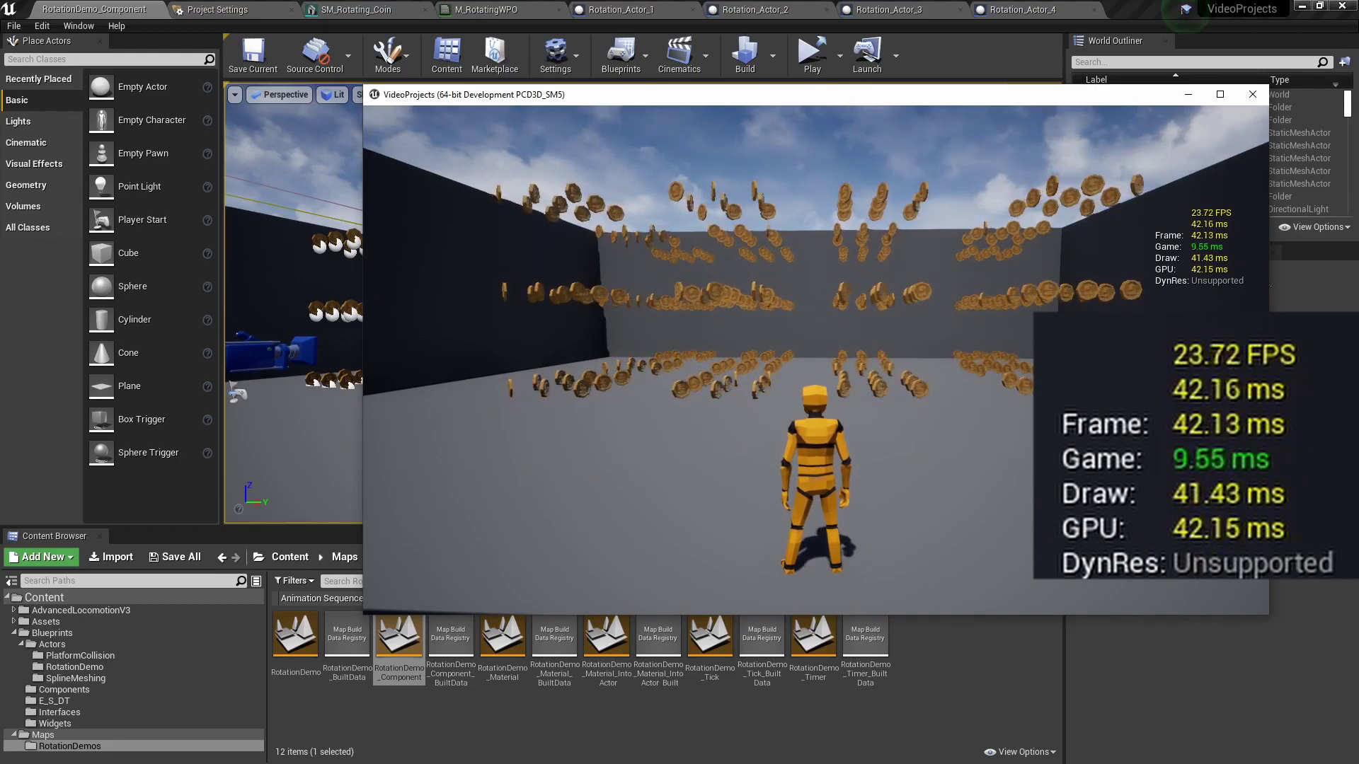
- Show the scene rendering statistics in the running component level with the console command "stat scenerendering"
{"action": "key", "text": "grave"}
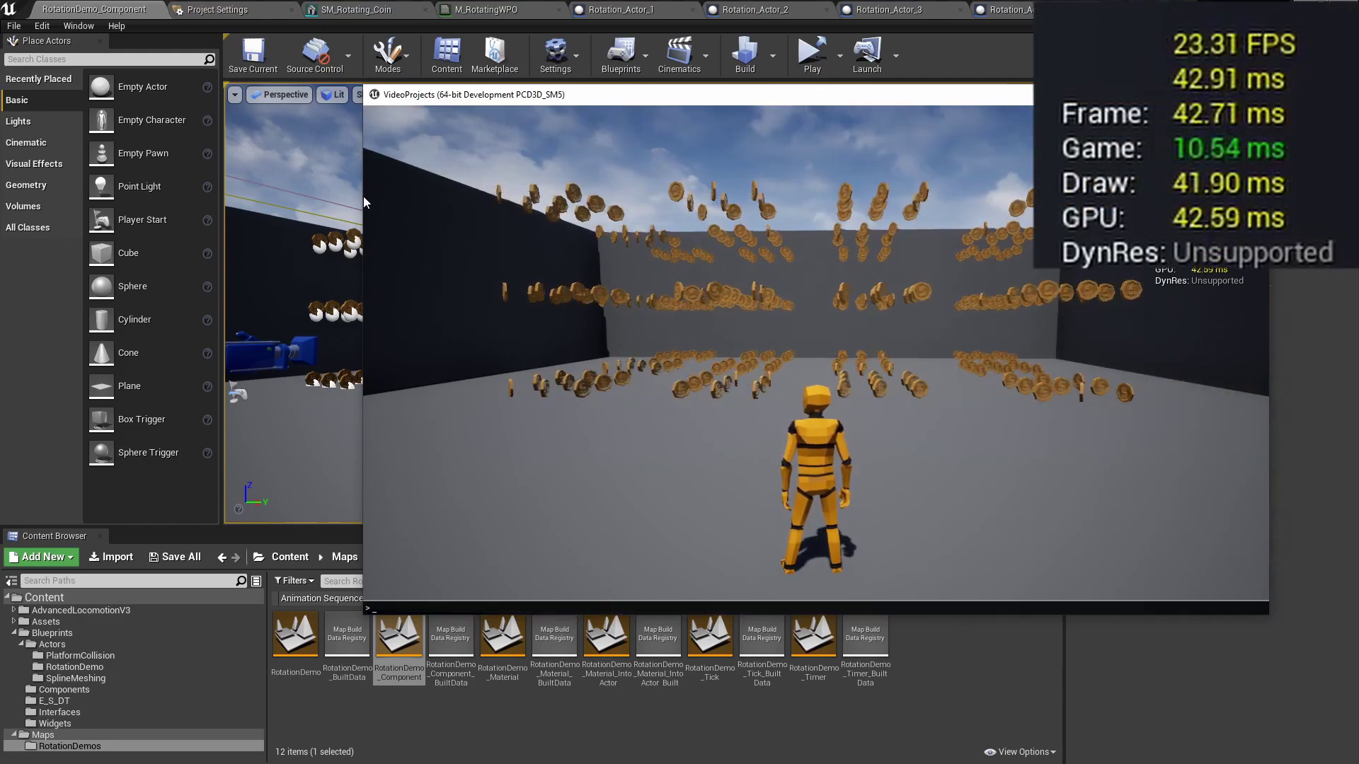
{"action": "type", "text": "stat scen"}
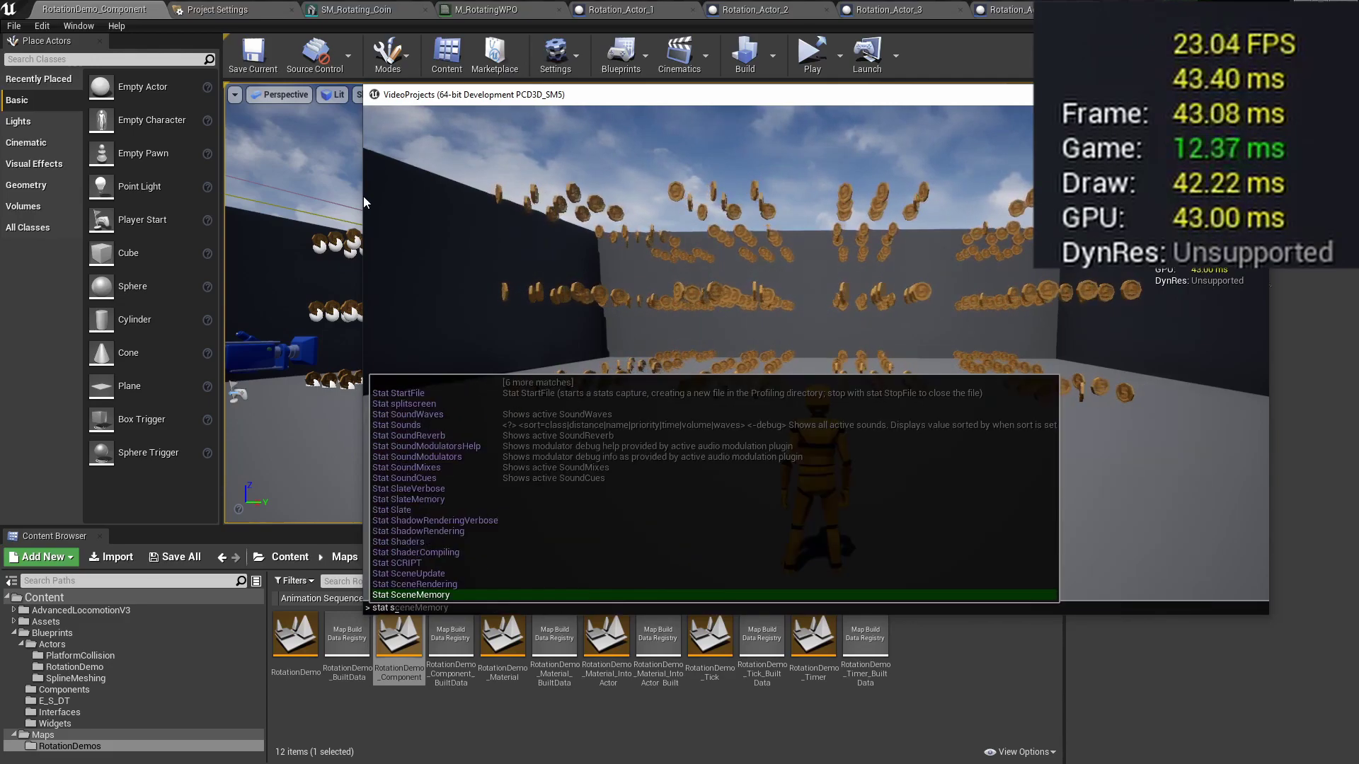
{"action": "type", "text": "erendering"}
{"action": "key", "text": "Return"}
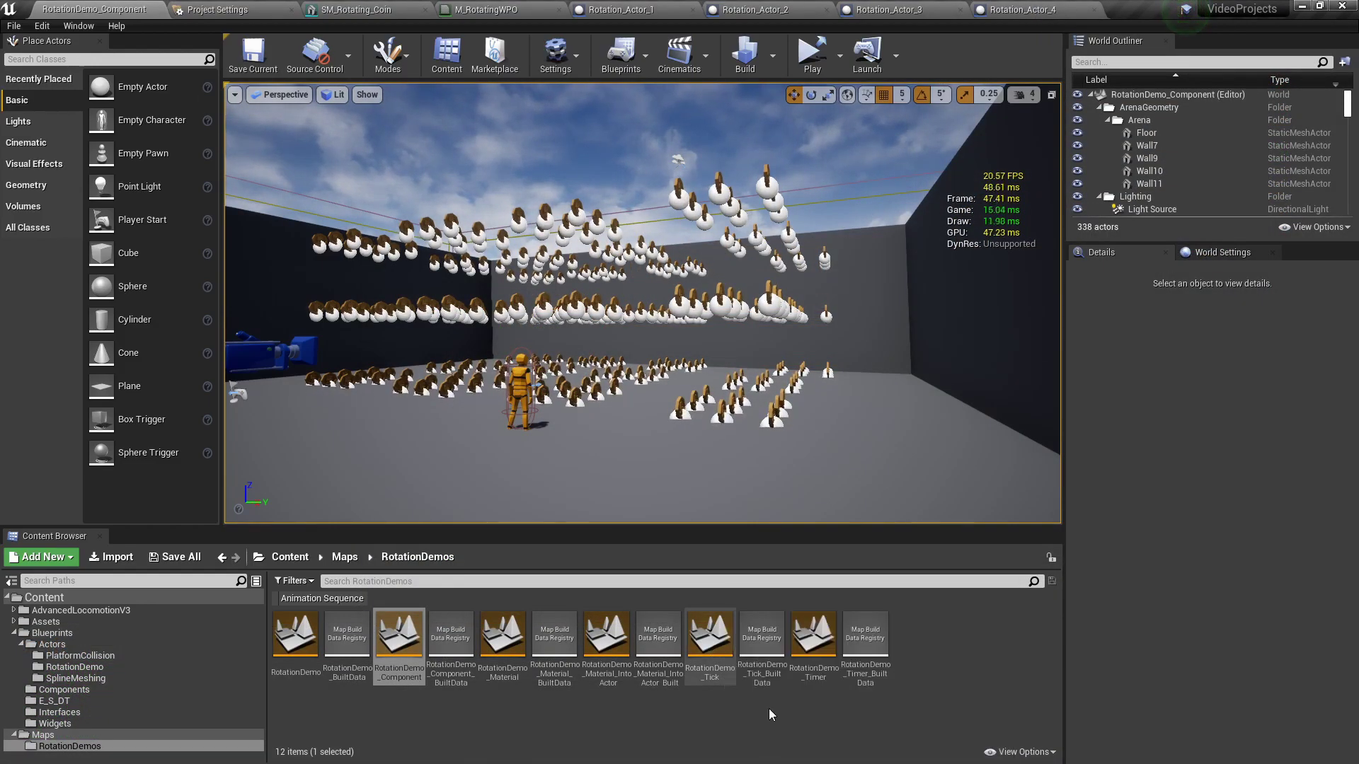
- Play the RotationDemo_Tick level, running the character around the arena with the frame rate shown by the console command "stat fps"
{"action": "mouse_move", "coordinate": [815, 671]}
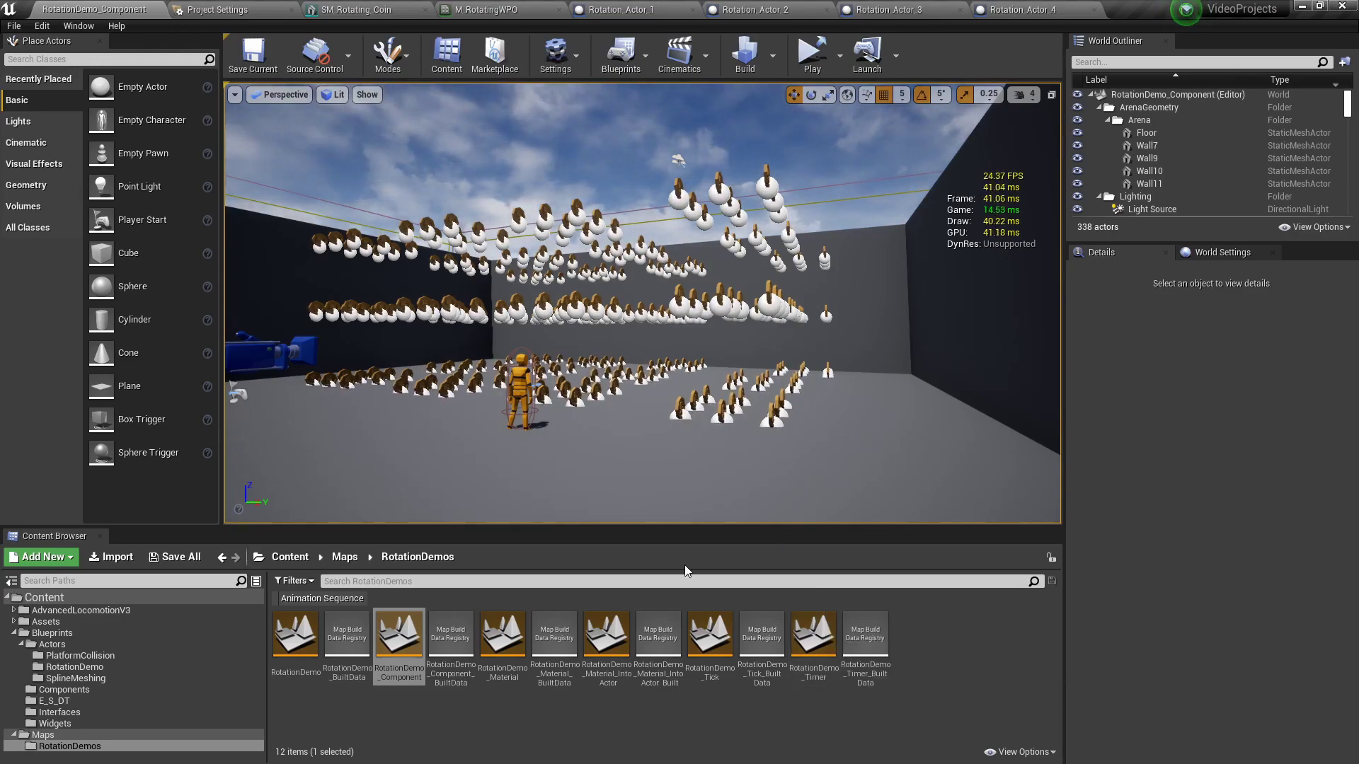
{"action": "double_click", "coordinate": [710, 641]}
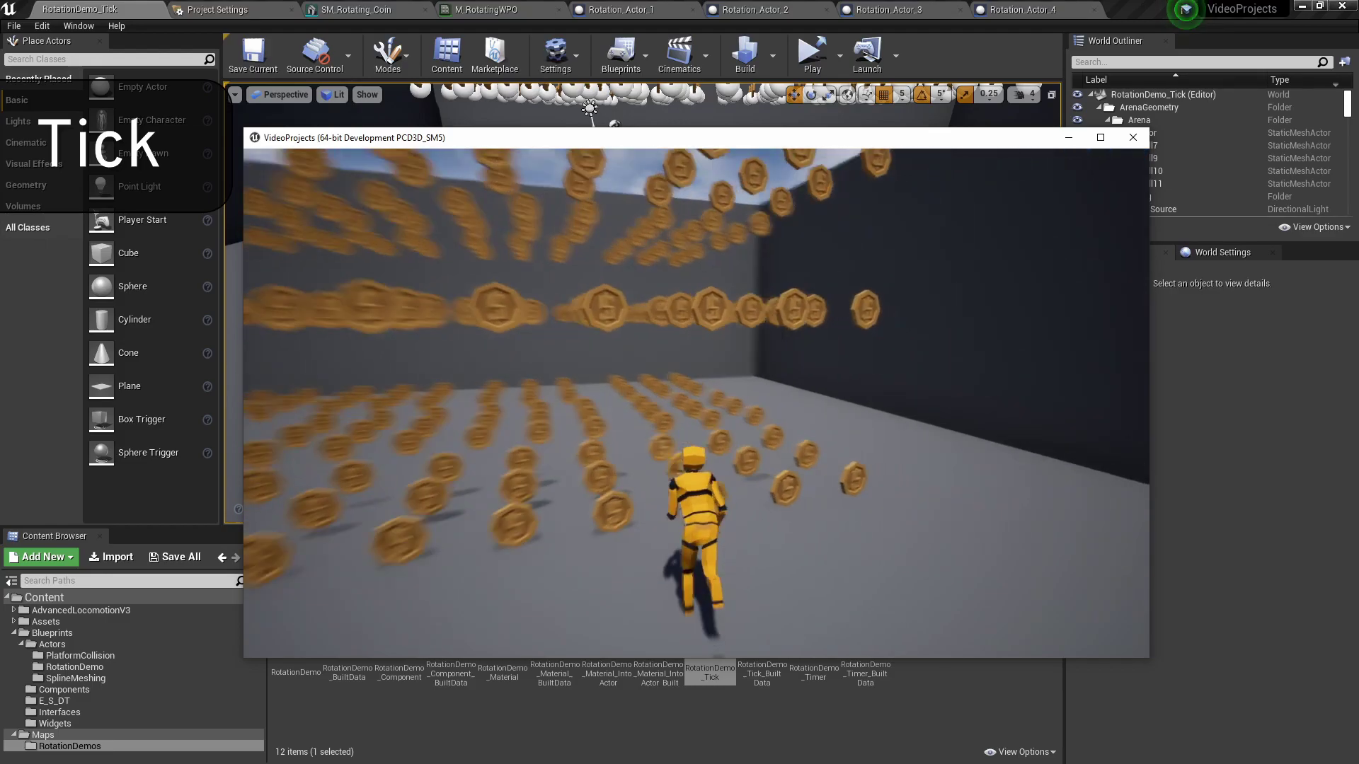
{"action": "key", "text": "grave"}
{"action": "type", "text": "stat "}
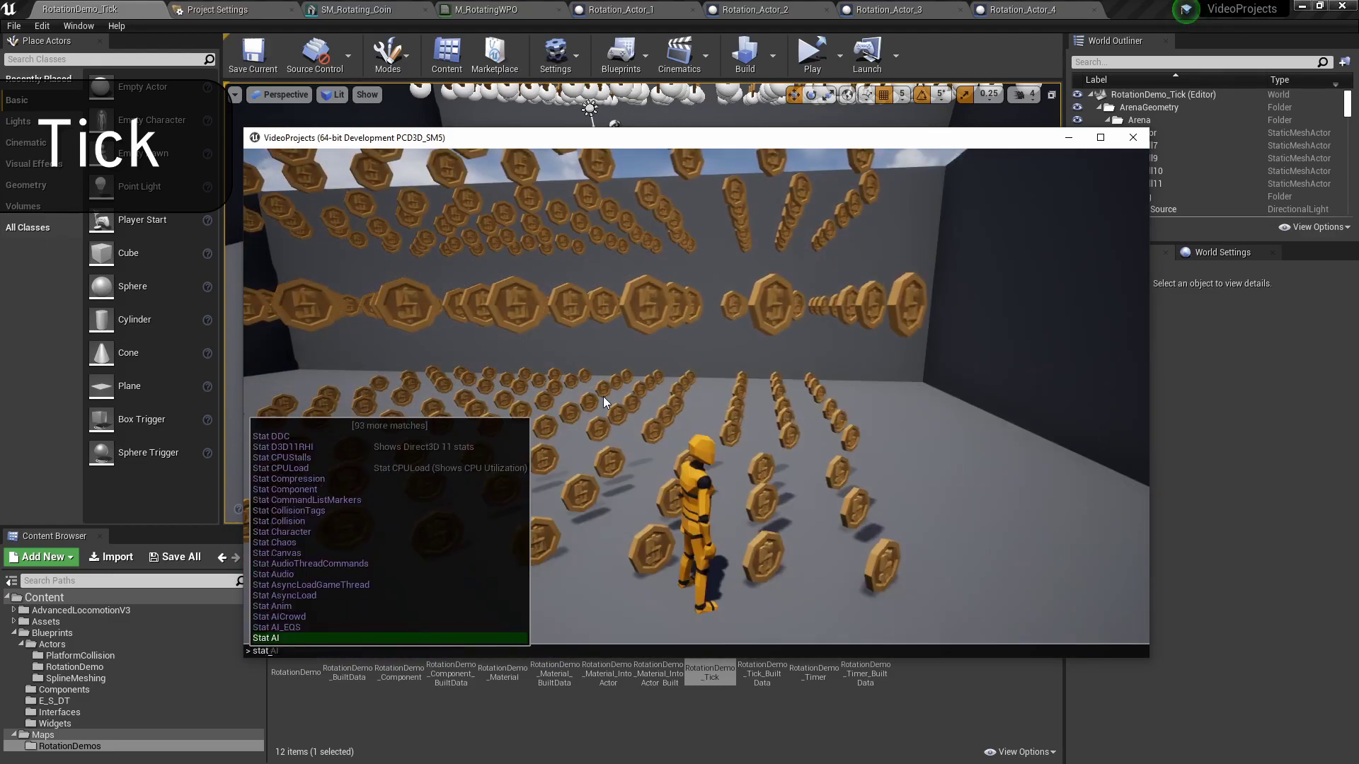
{"action": "type", "text": "fps"}
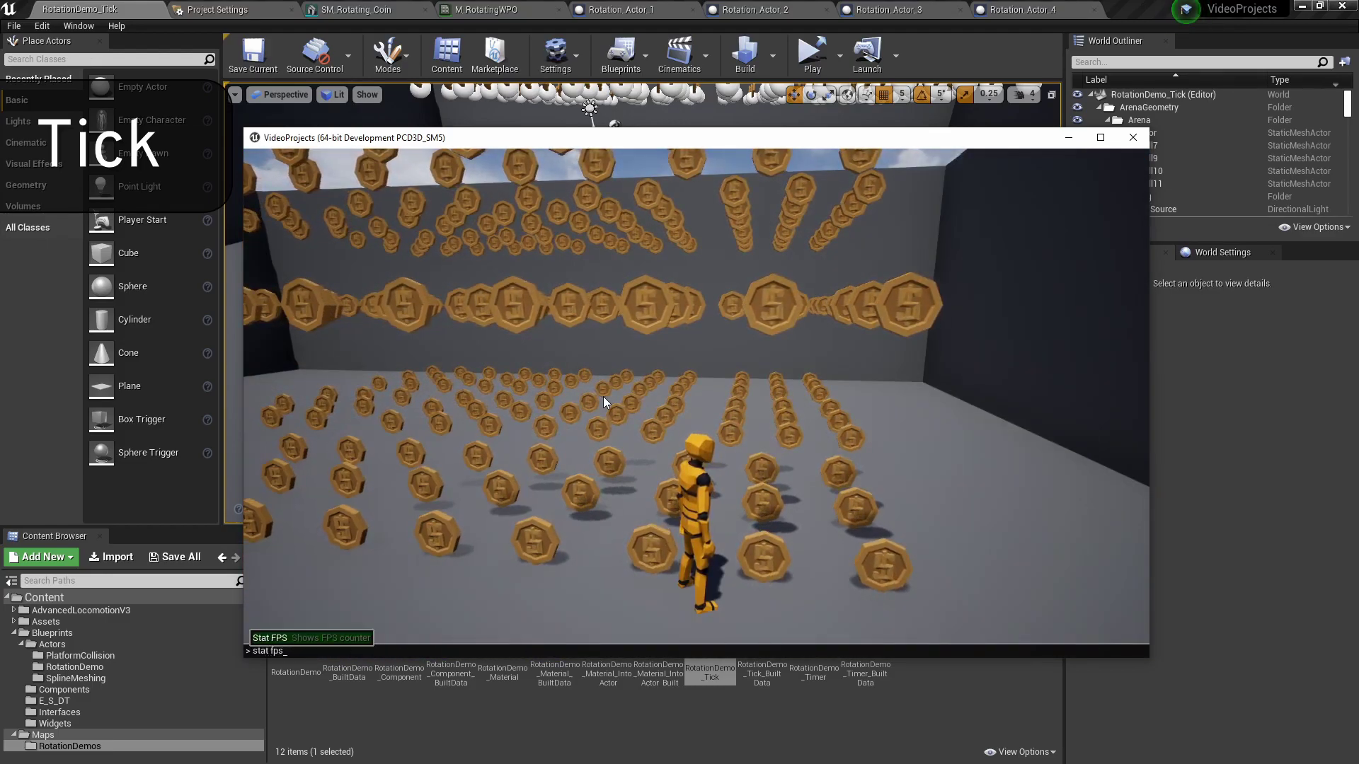
{"action": "key", "text": "Return"}
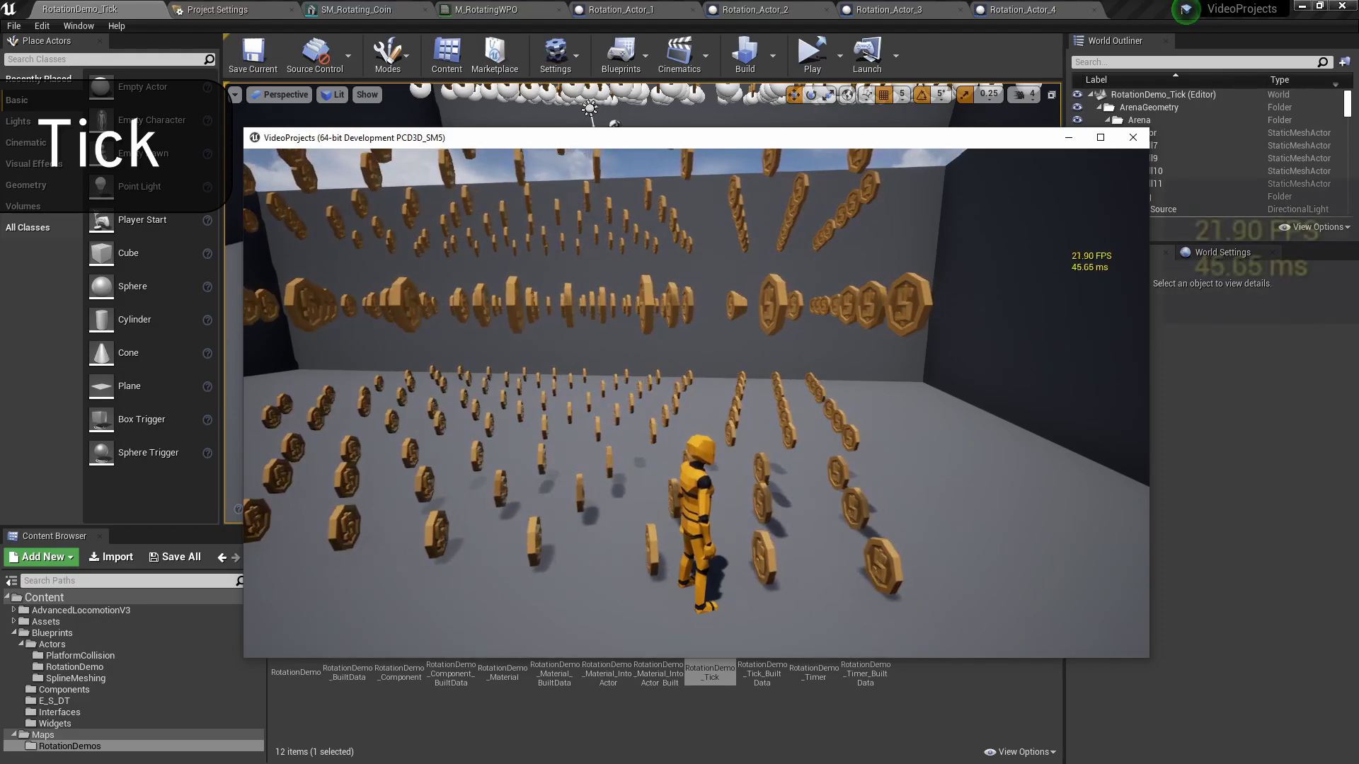
{"action": "key", "text": "w"}
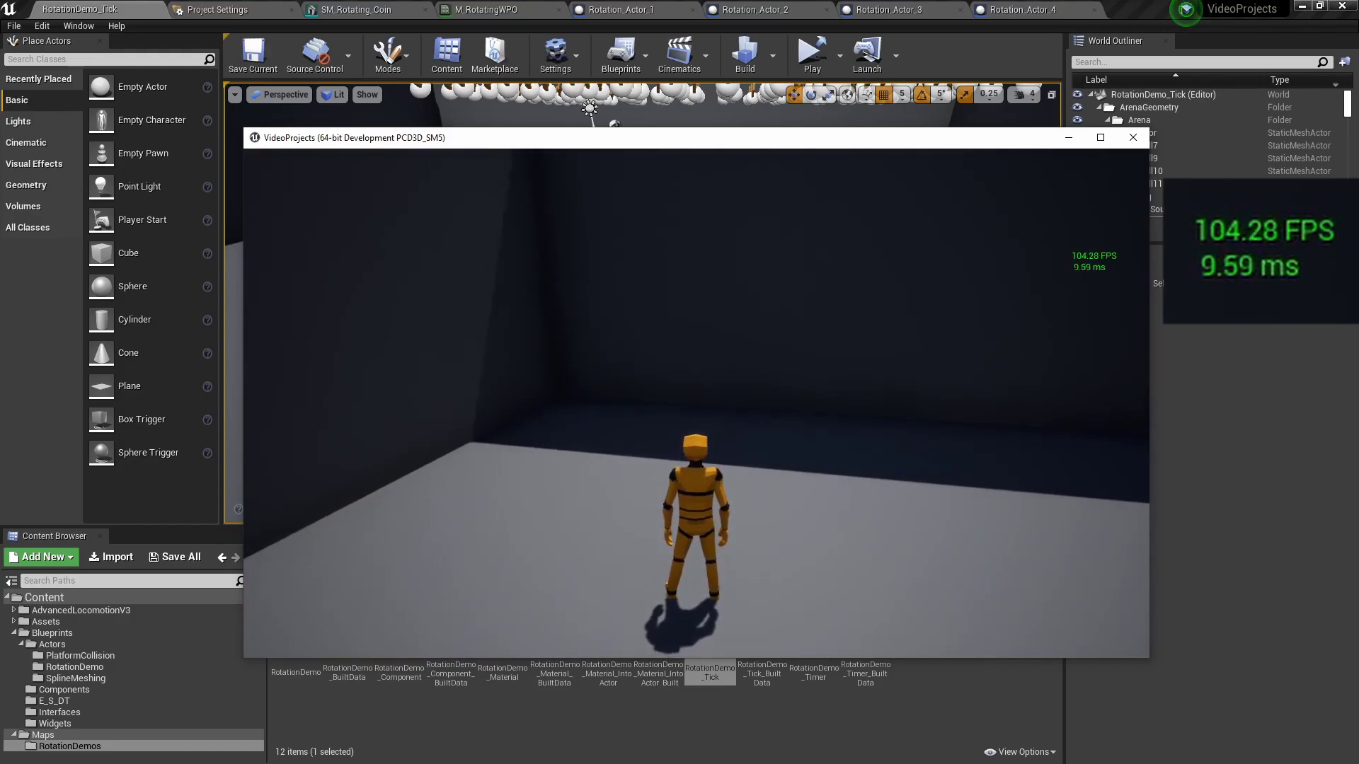
{"action": "key", "text": "w"}
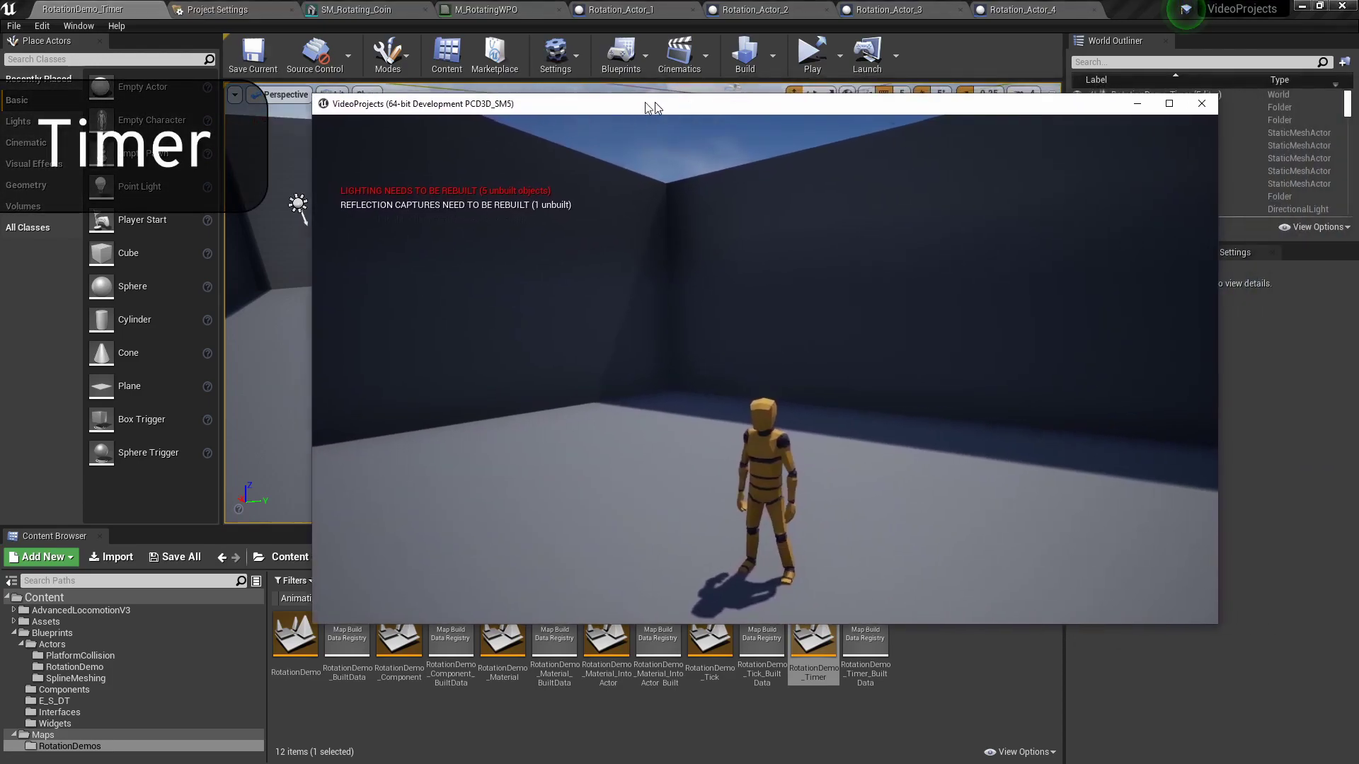
- Play the RotationDemo_Timer level and run the character among the coins to observe their timer-driven rotation
{"action": "left_click_drag", "start_coordinate": [650, 107], "coordinate": [619, 107]}
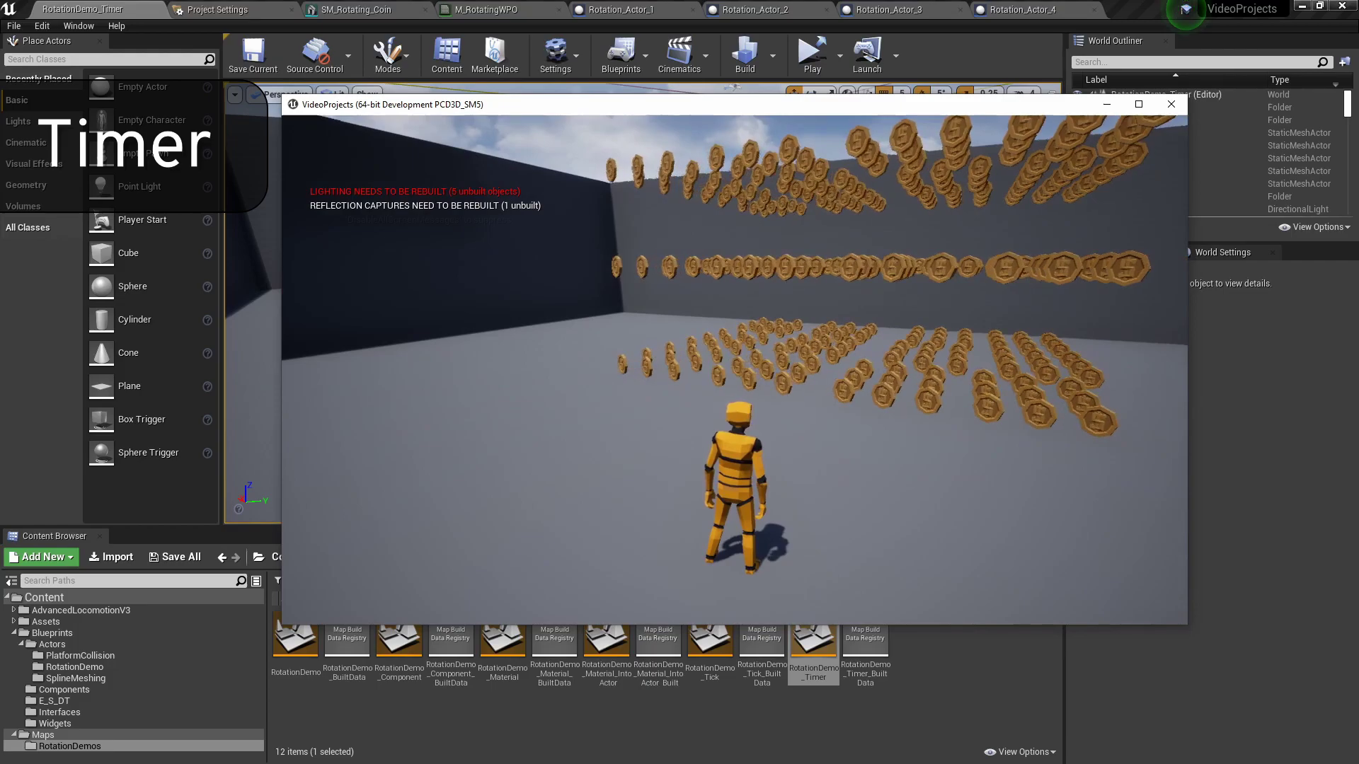
{"action": "key", "text": "w"}
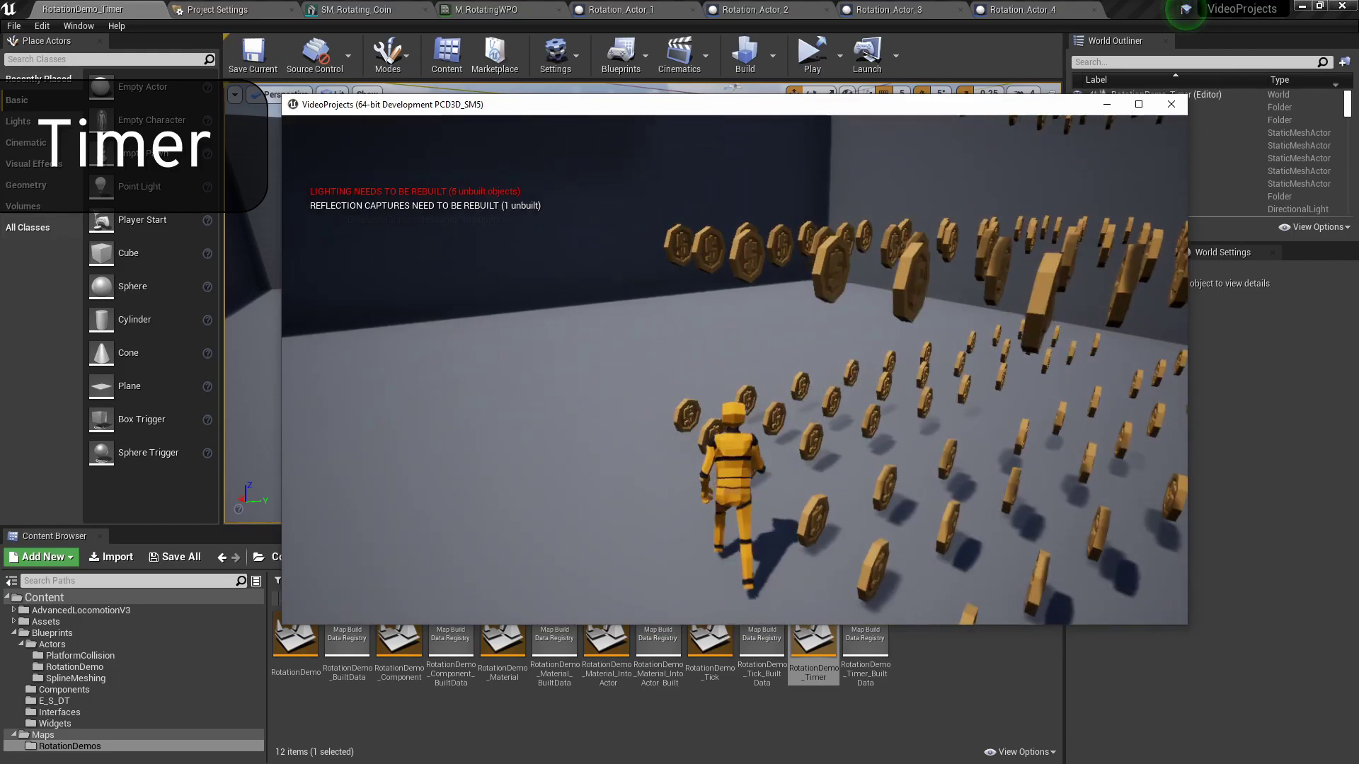
{"action": "key", "text": "w"}
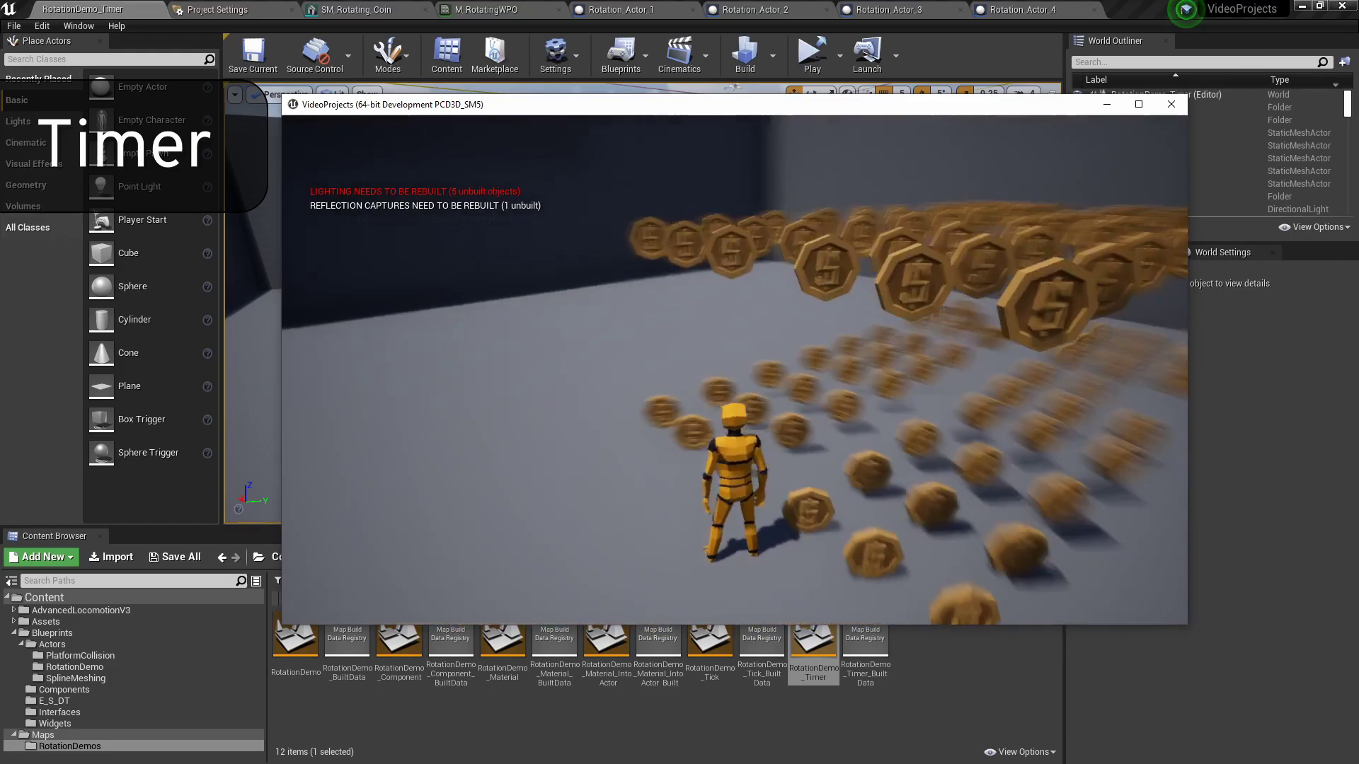
{"action": "key", "text": "w"}
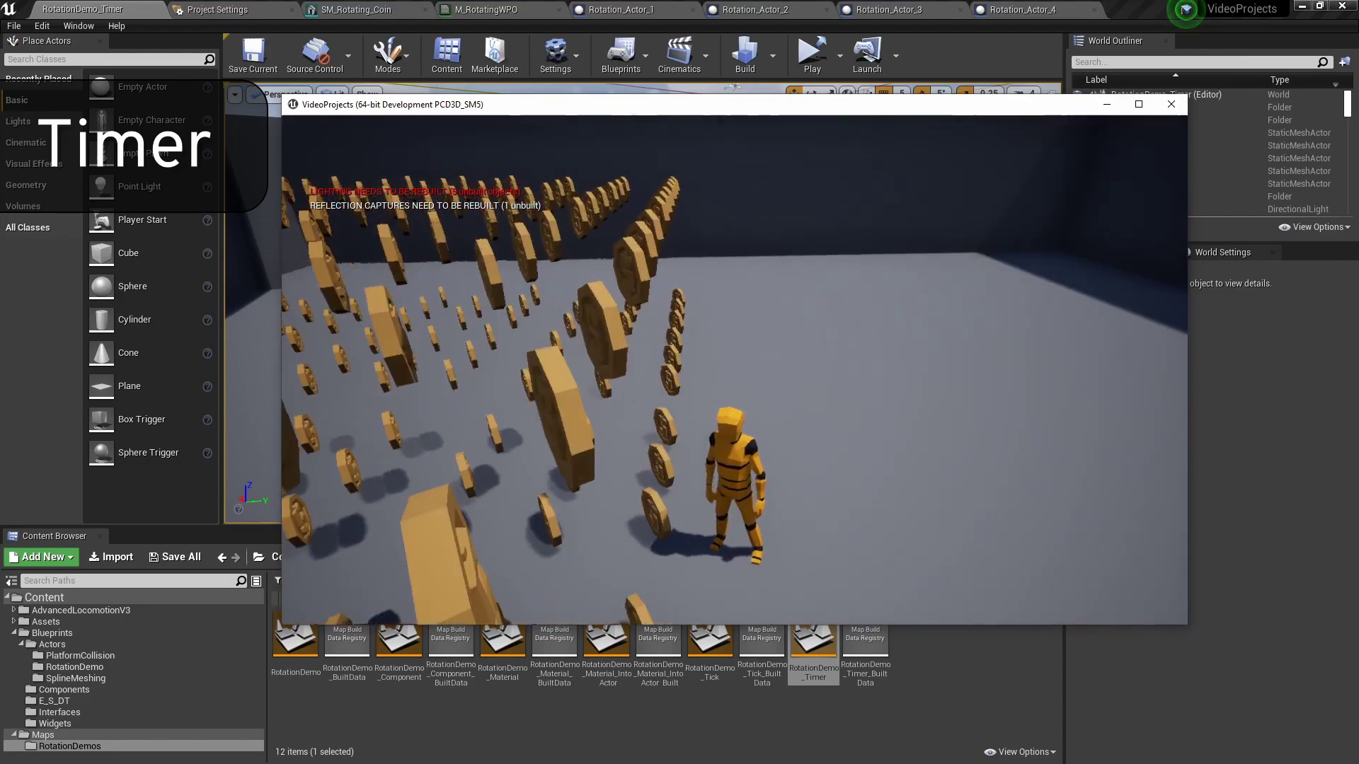
{"action": "key", "text": "w"}
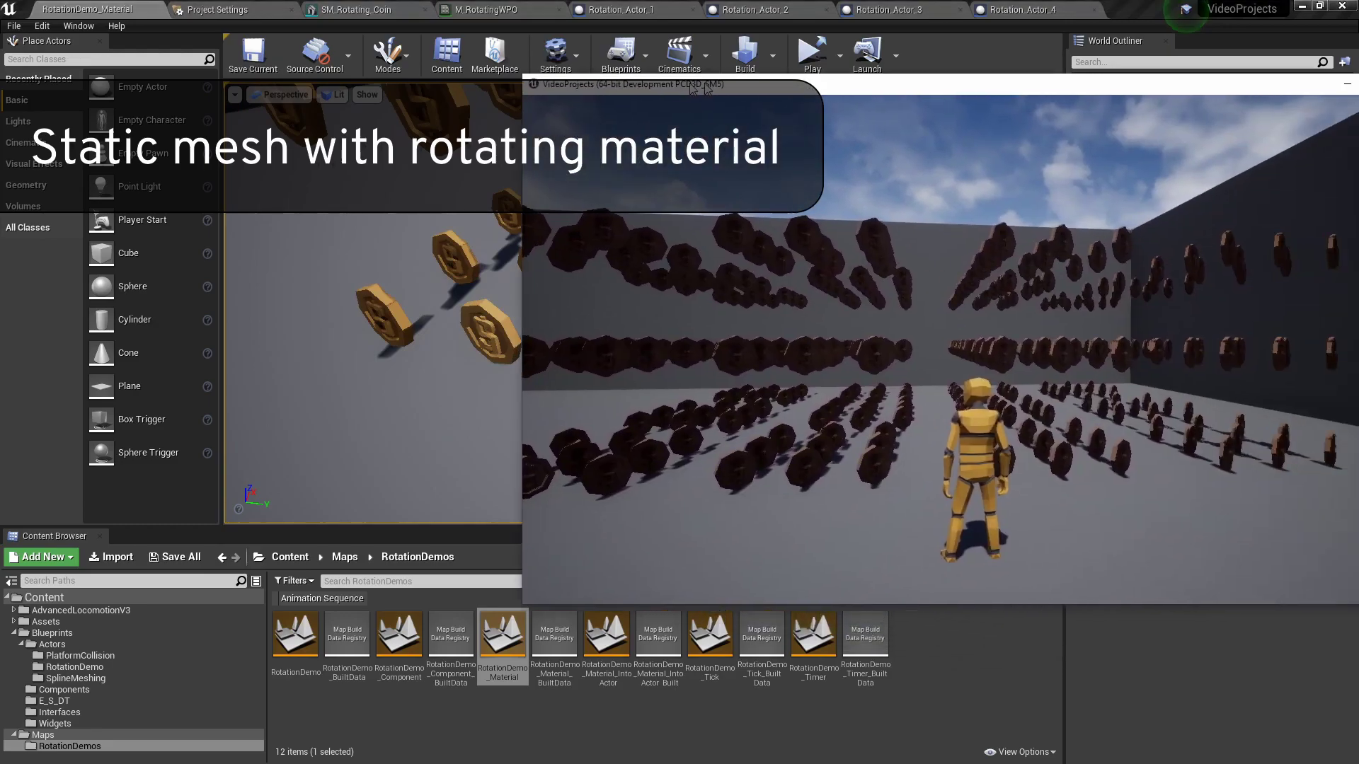
- Play the RotationDemo_Material level and run the character around the static mesh coins with the rotating material
{"action": "left_click_drag", "start_coordinate": [701, 87], "coordinate": [465, 69]}
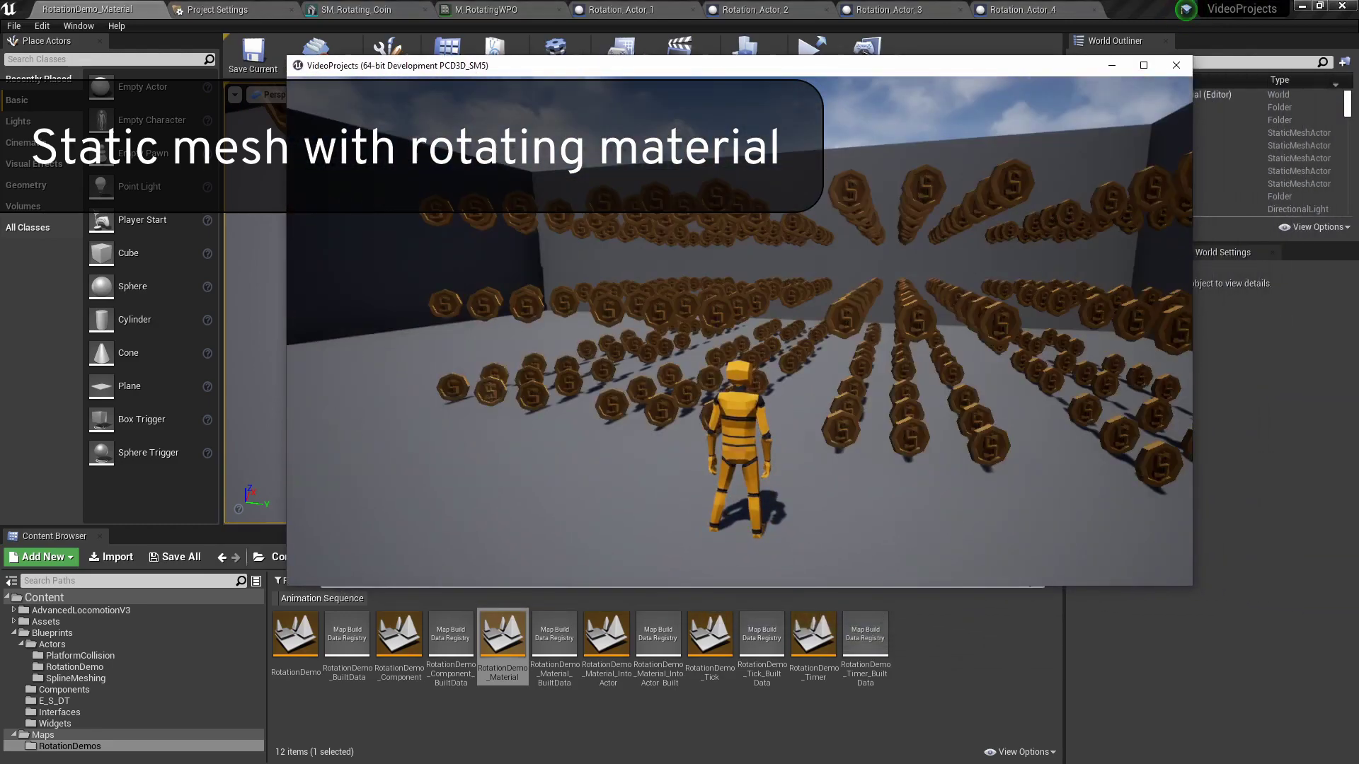
{"action": "key", "text": "a"}
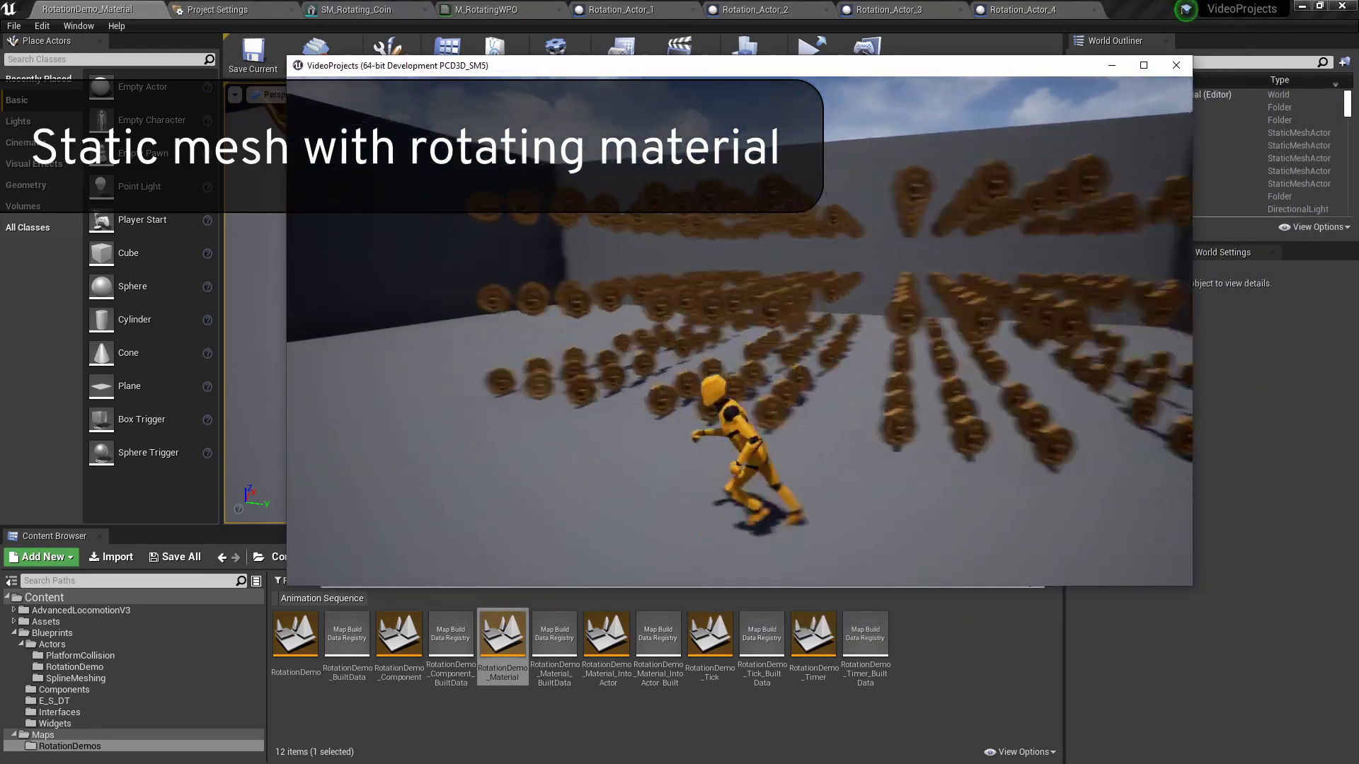
{"action": "key", "text": "w"}
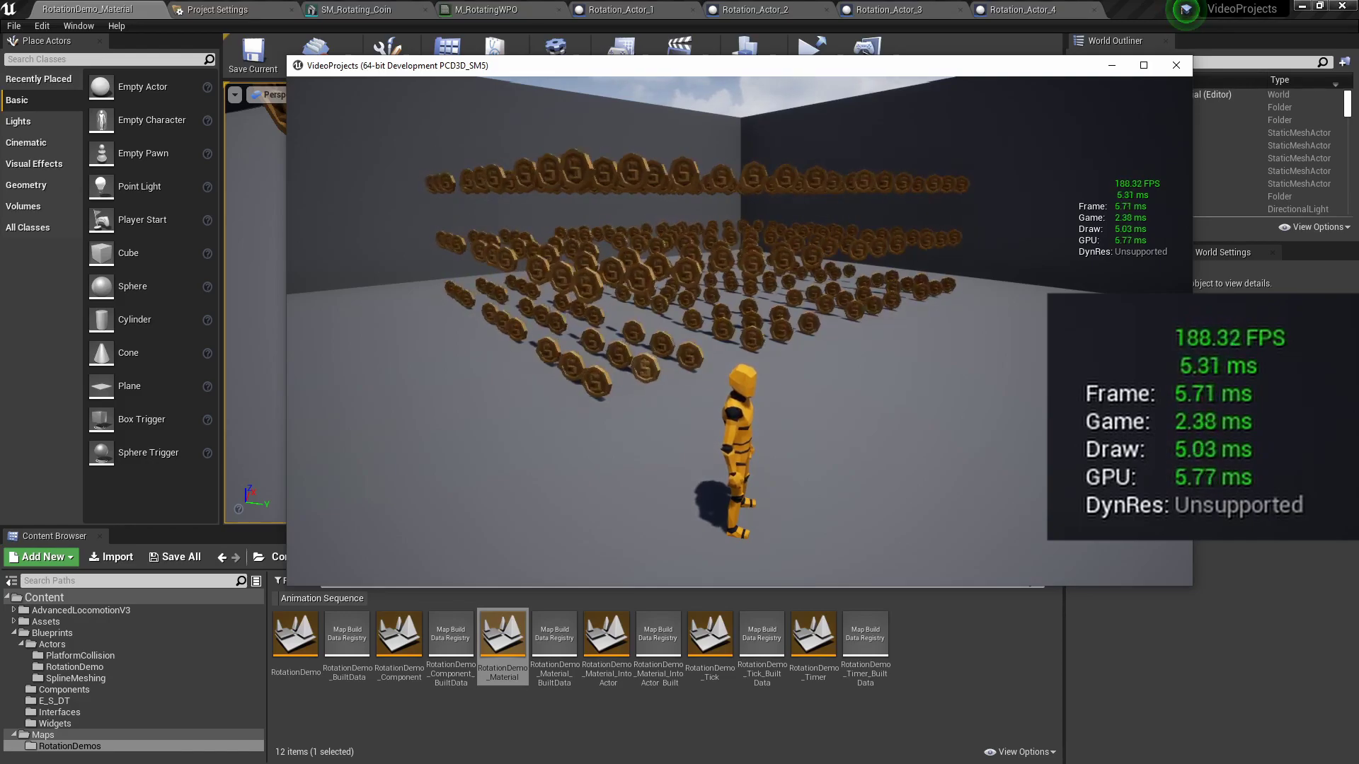
- Show the material level's rendering statistics with the console command "stat scenerendering" and end the play session
{"action": "key", "text": "grave"}
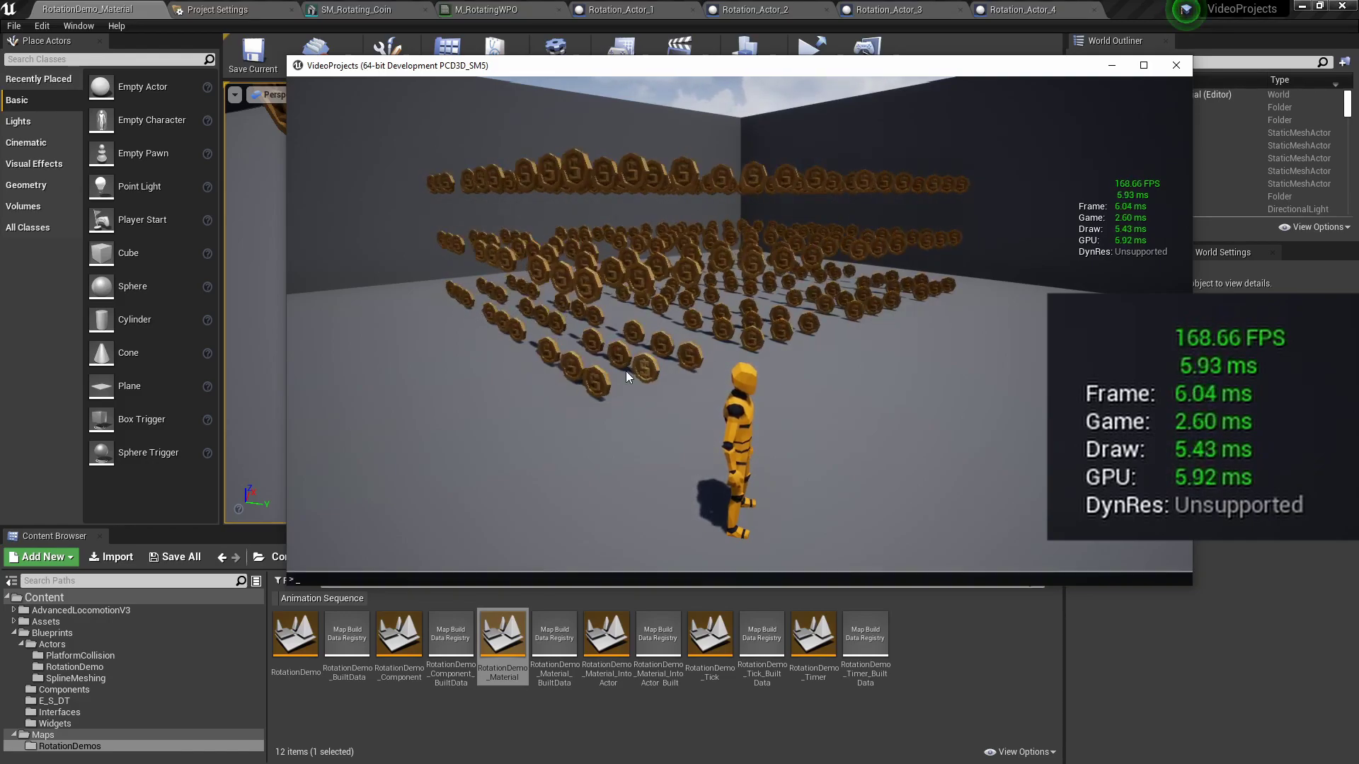
{"action": "type", "text": "stat scene"}
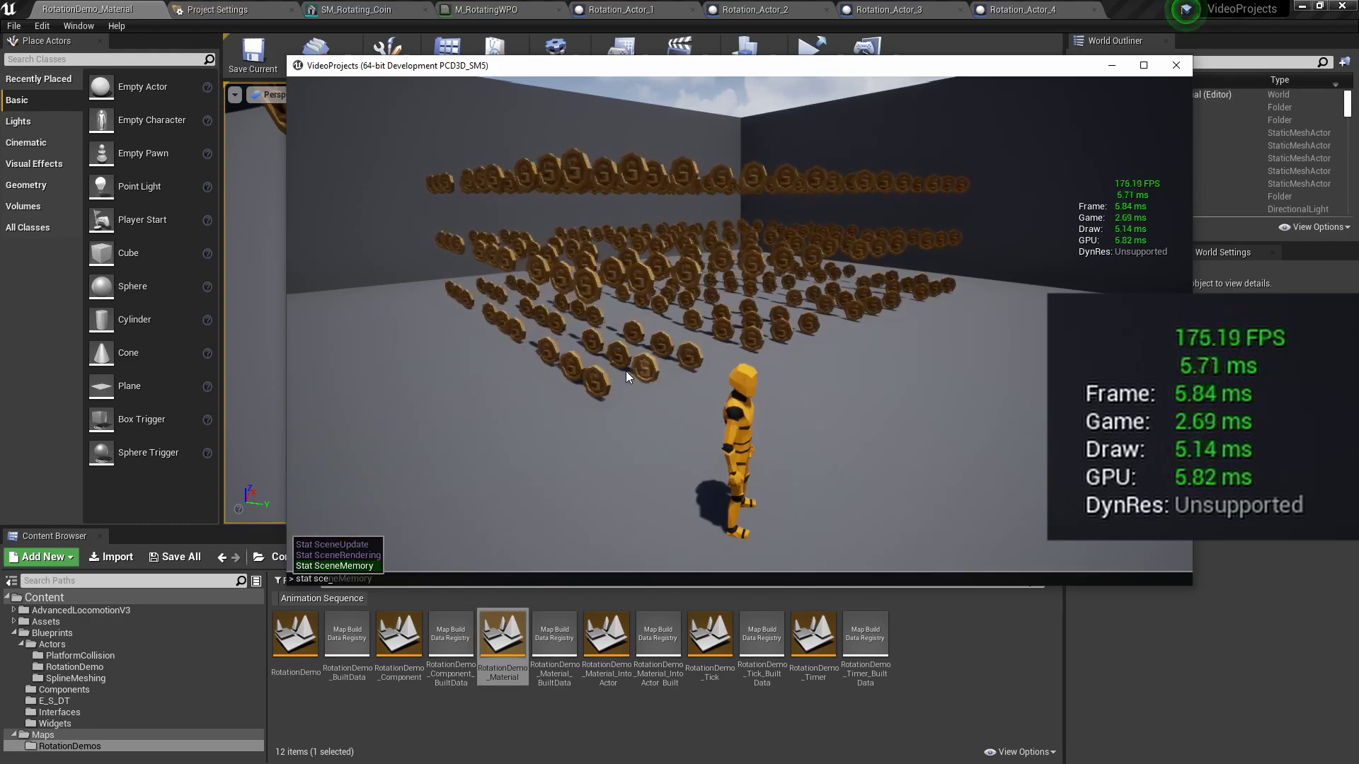
{"action": "key", "text": "Up"}
{"action": "key", "text": "Return"}
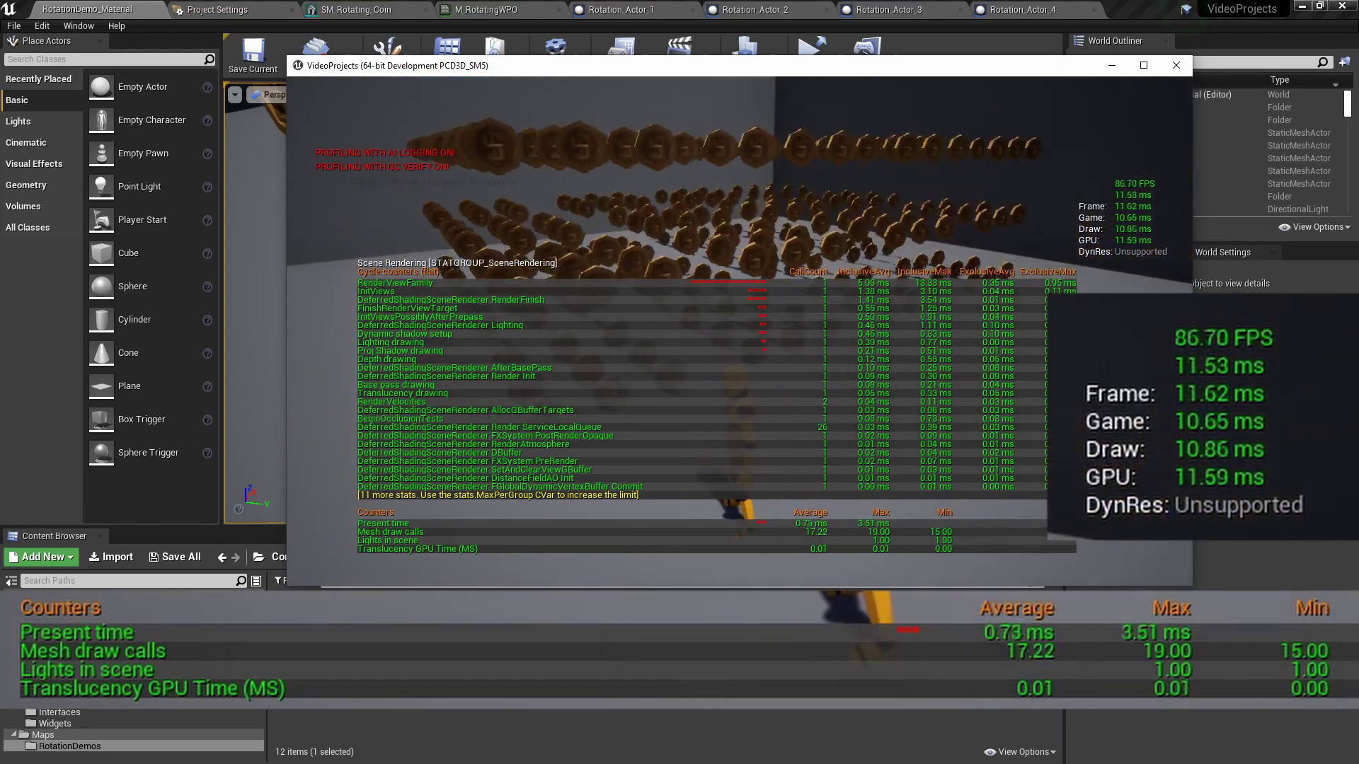
{"action": "key", "text": "Escape"}
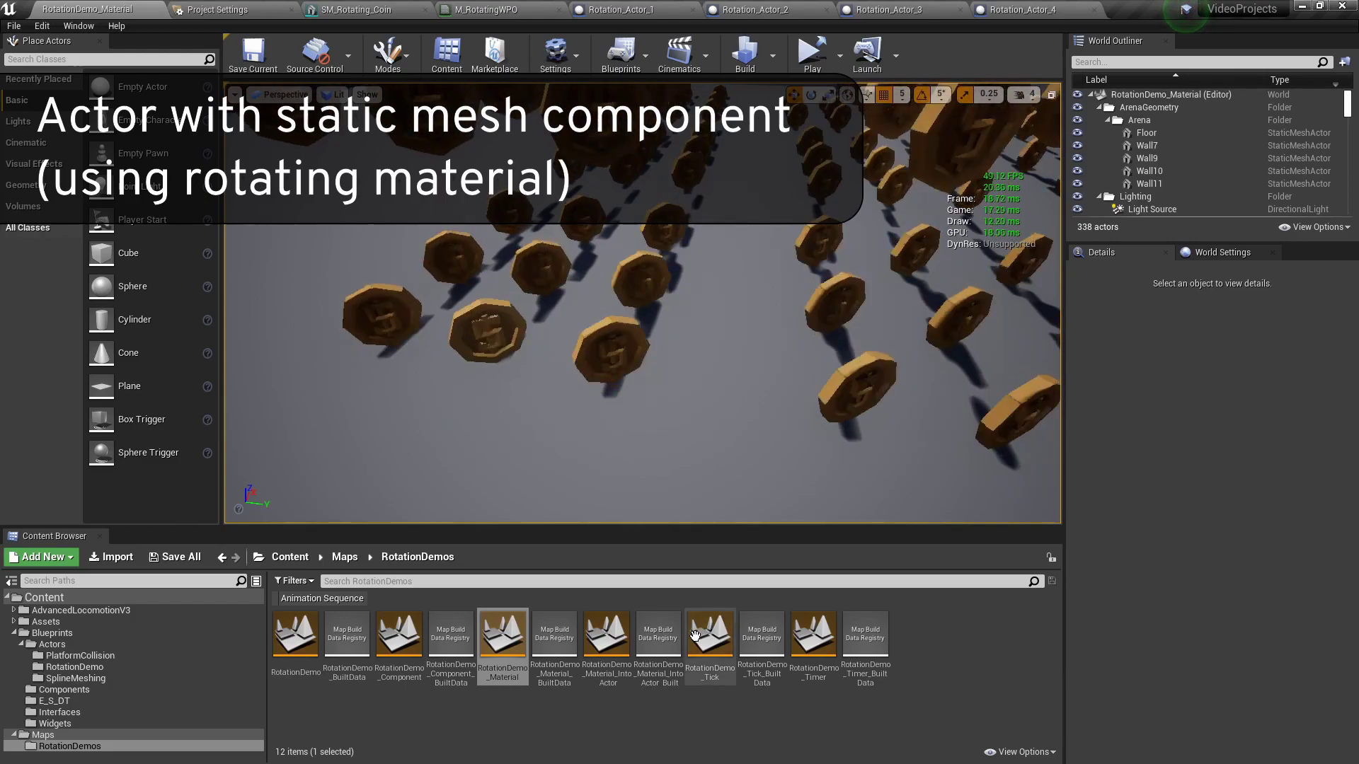
- Open the RotationDemo_Material_Into_Actor level and examine the StaticMesh component and event graph of Rotation_Actor_4
{"action": "double_click", "coordinate": [605, 662]}
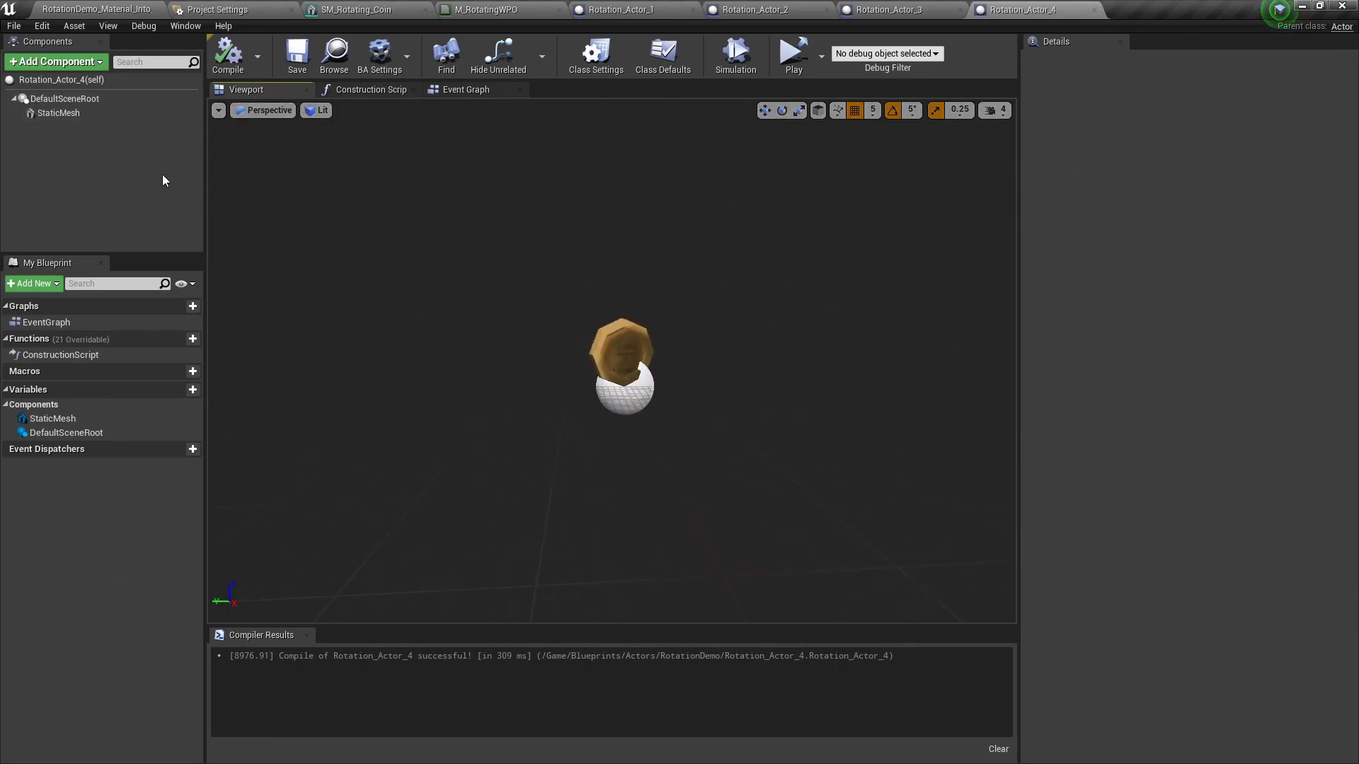
{"action": "left_click", "coordinate": [87, 113]}
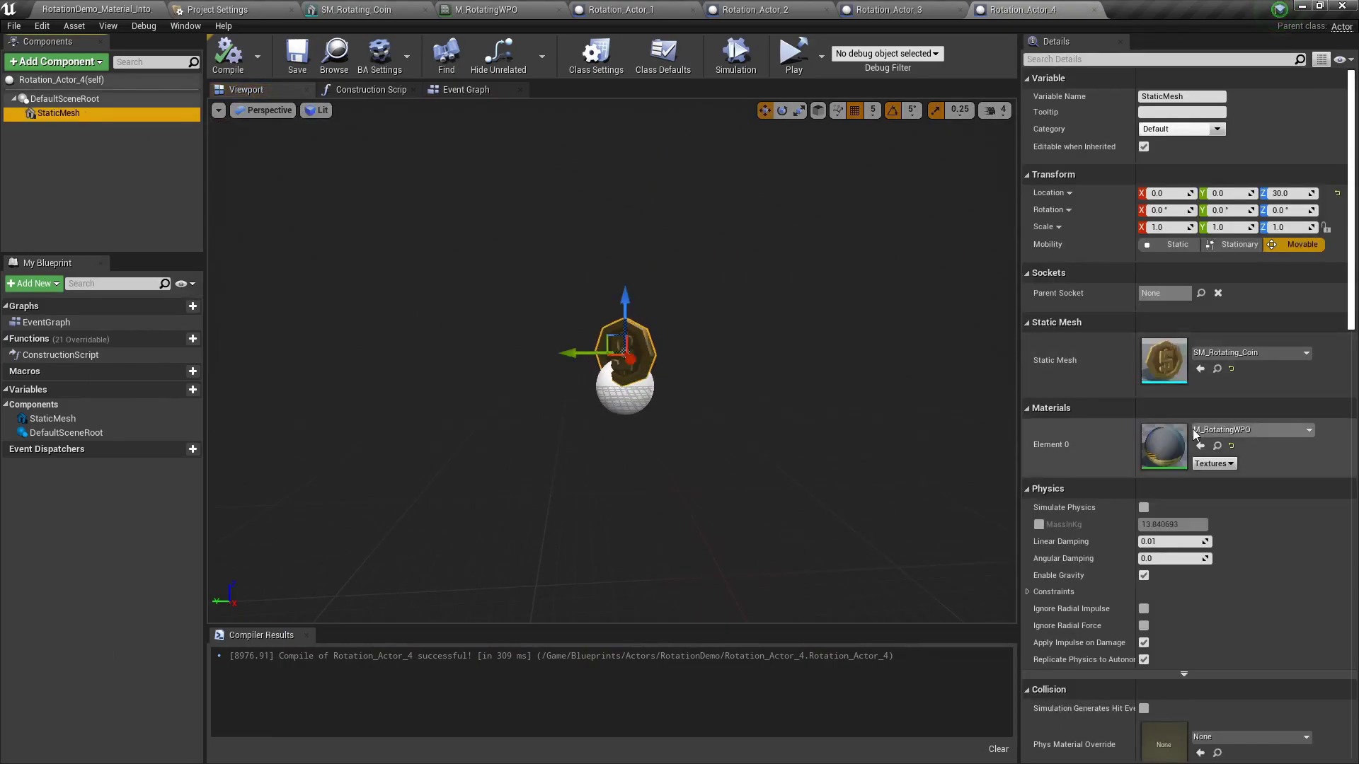
{"action": "left_click", "coordinate": [475, 90]}
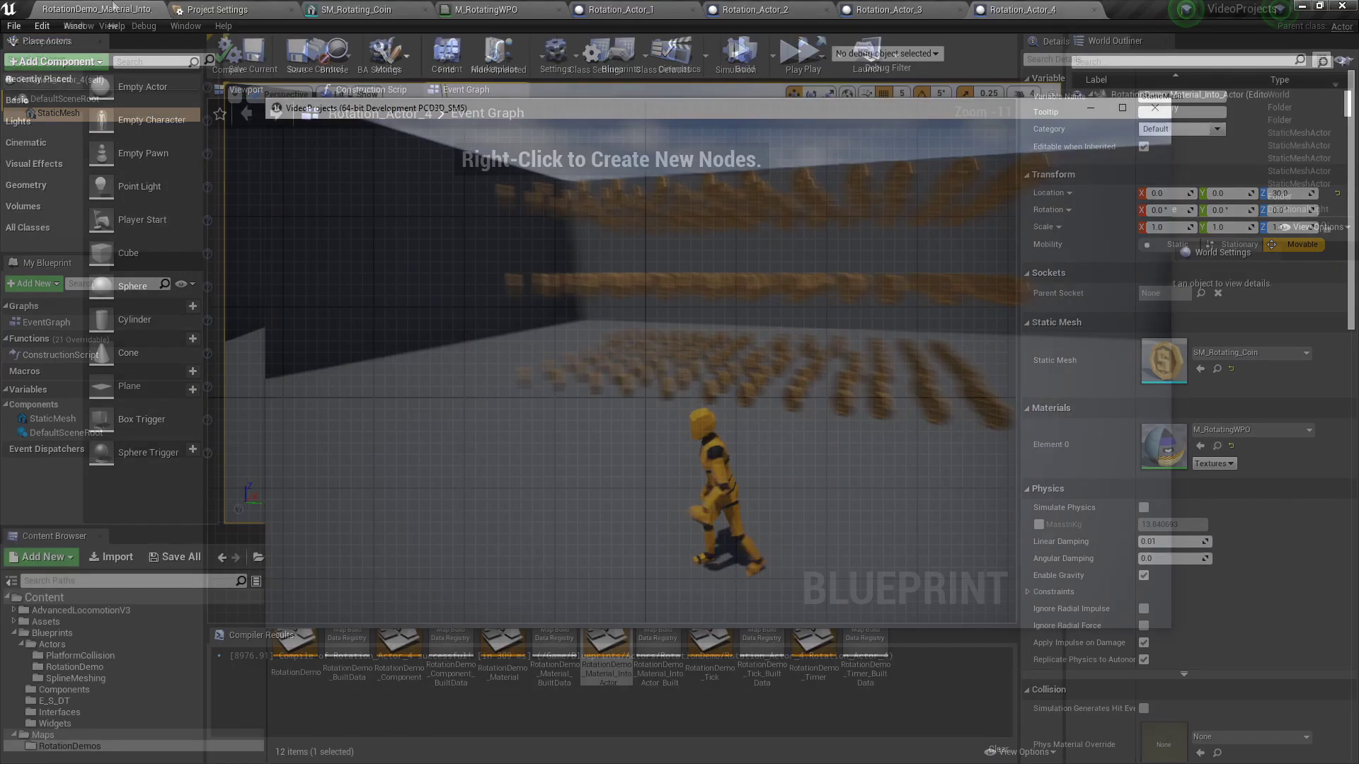
- Move the character in front of the coins in the playing RotationDemo_Material_Into_Actor level and show the timings with "stat unit"
{"action": "key", "text": "w"}
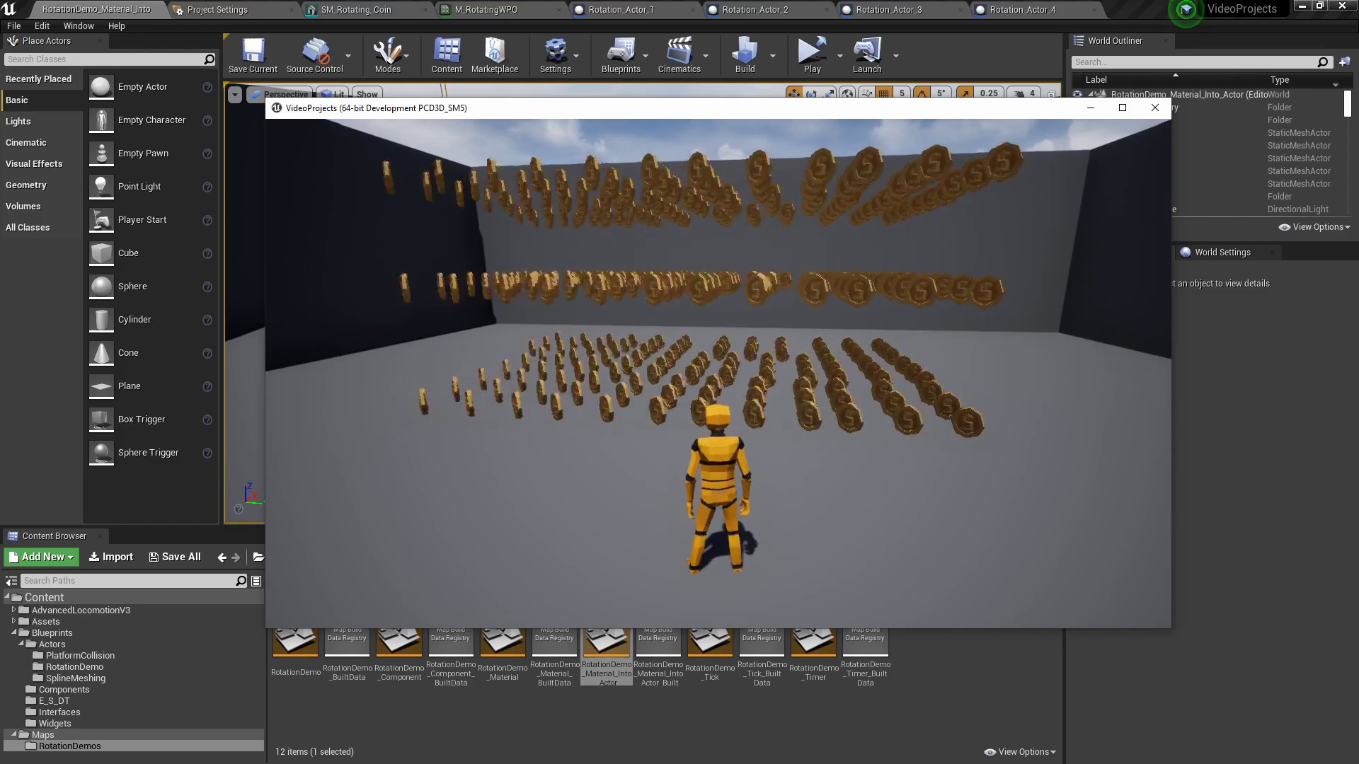
{"action": "key", "text": "d"}
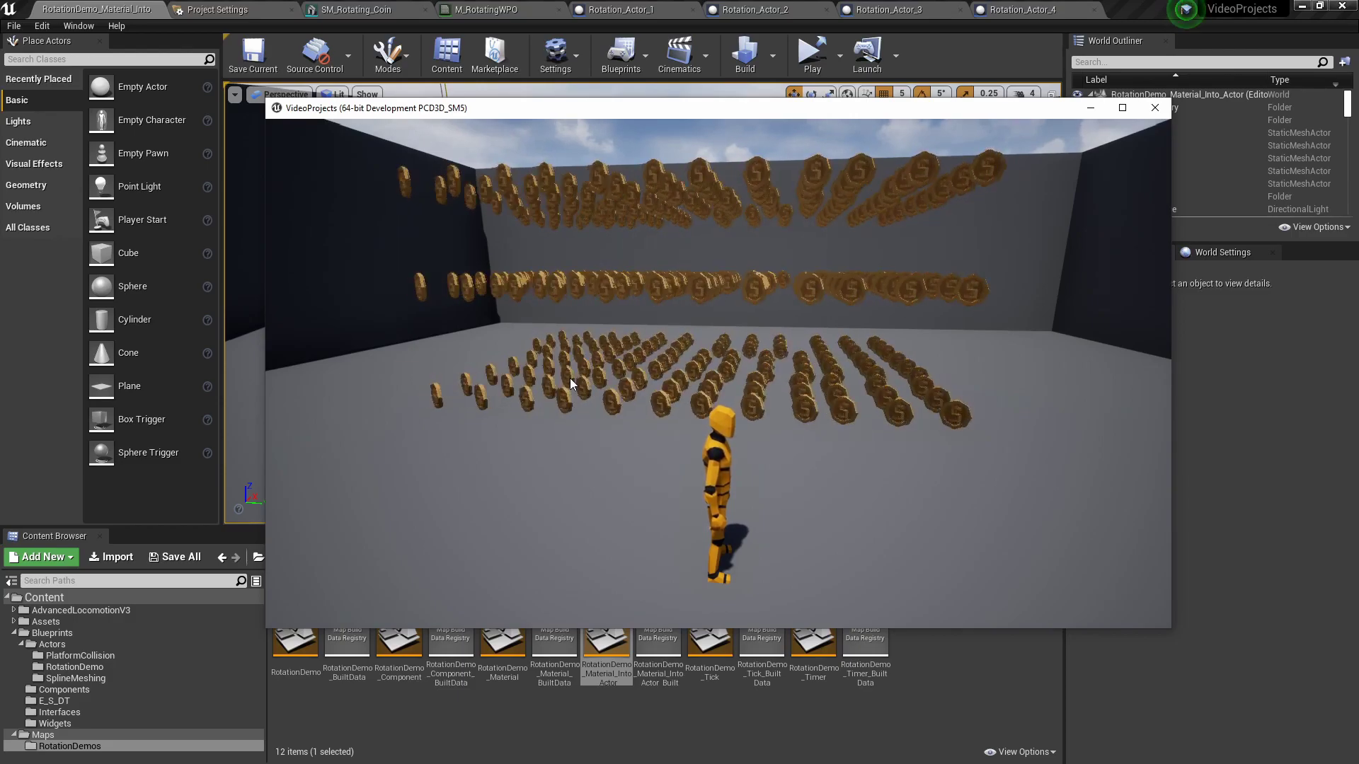
{"action": "key", "text": "grave"}
{"action": "type", "text": "stat unit"}
{"action": "key", "text": "Return"}
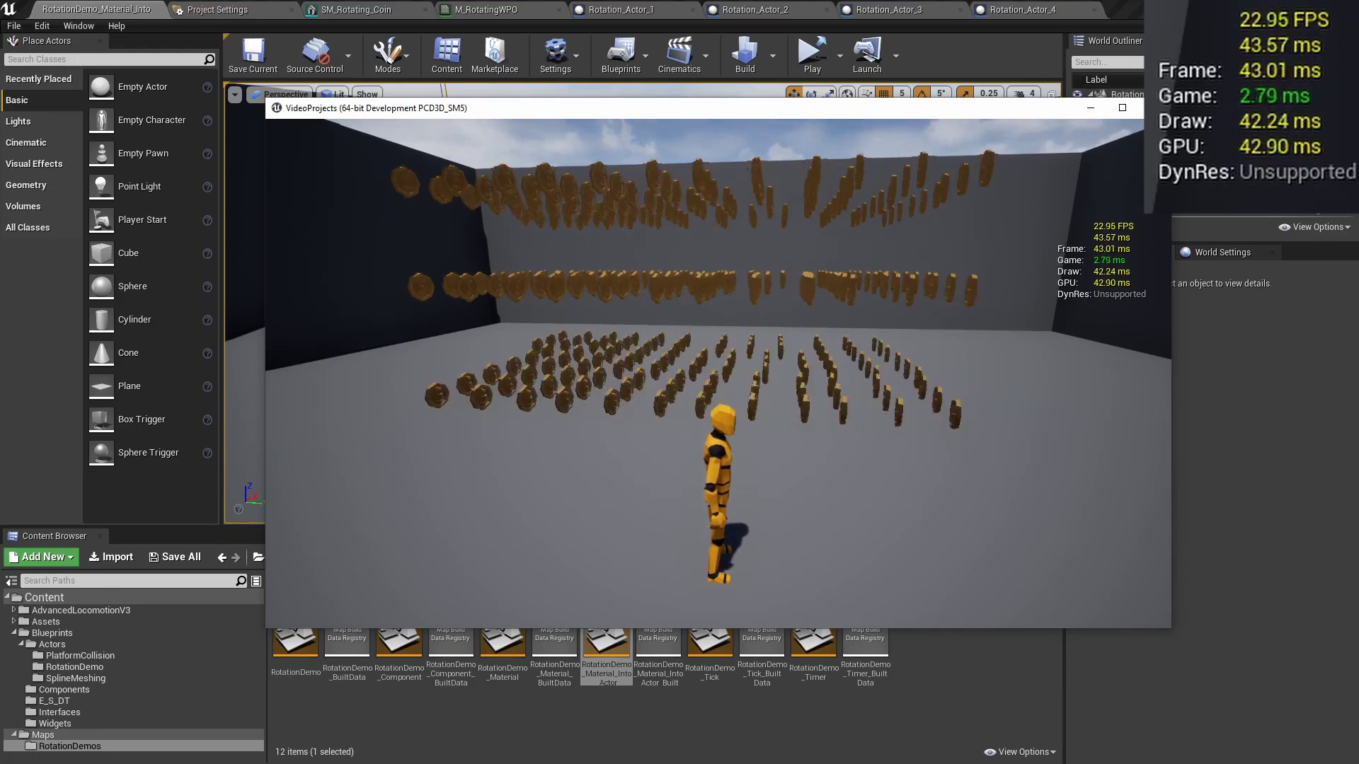
- Show the scene rendering statistics for the material-in-actor coins, move the character to check the draw calls, and end the play session
{"action": "key", "text": "Return"}
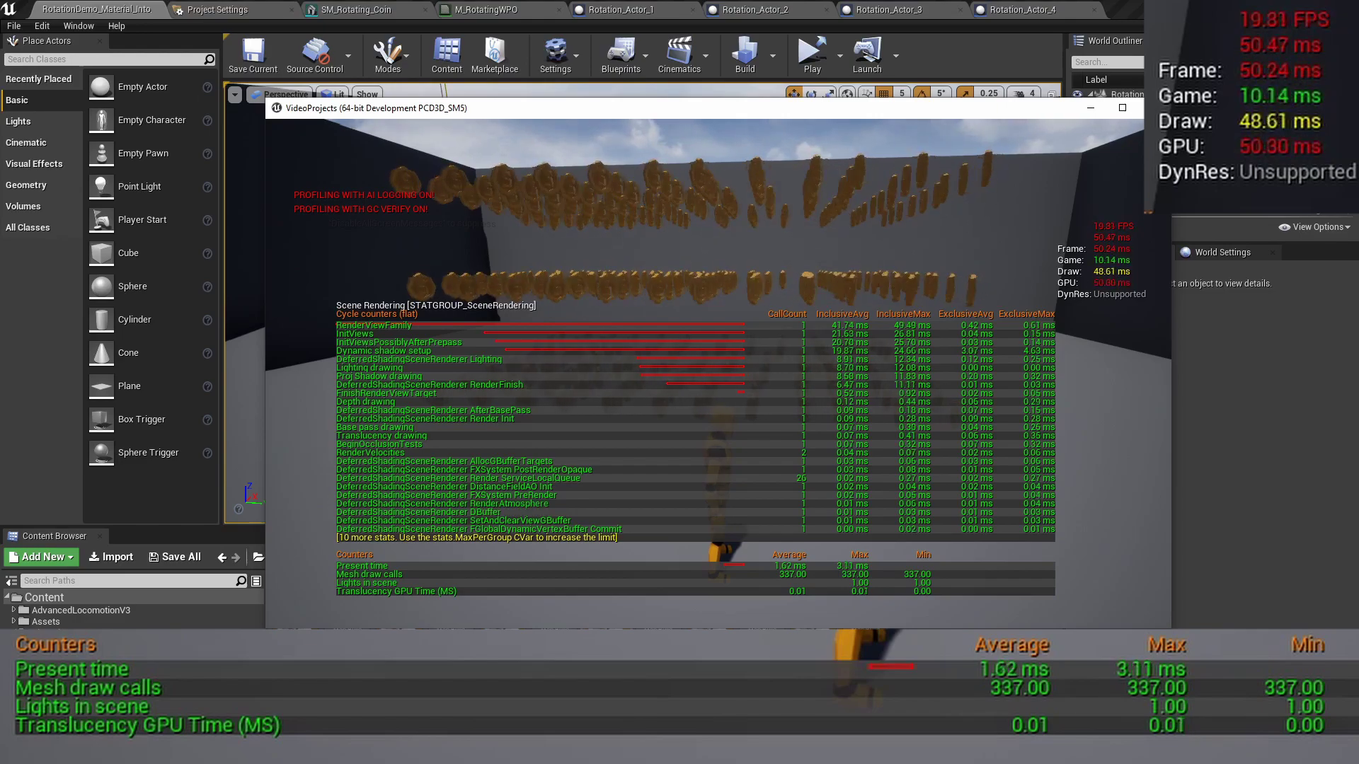
{"action": "key", "text": "w"}
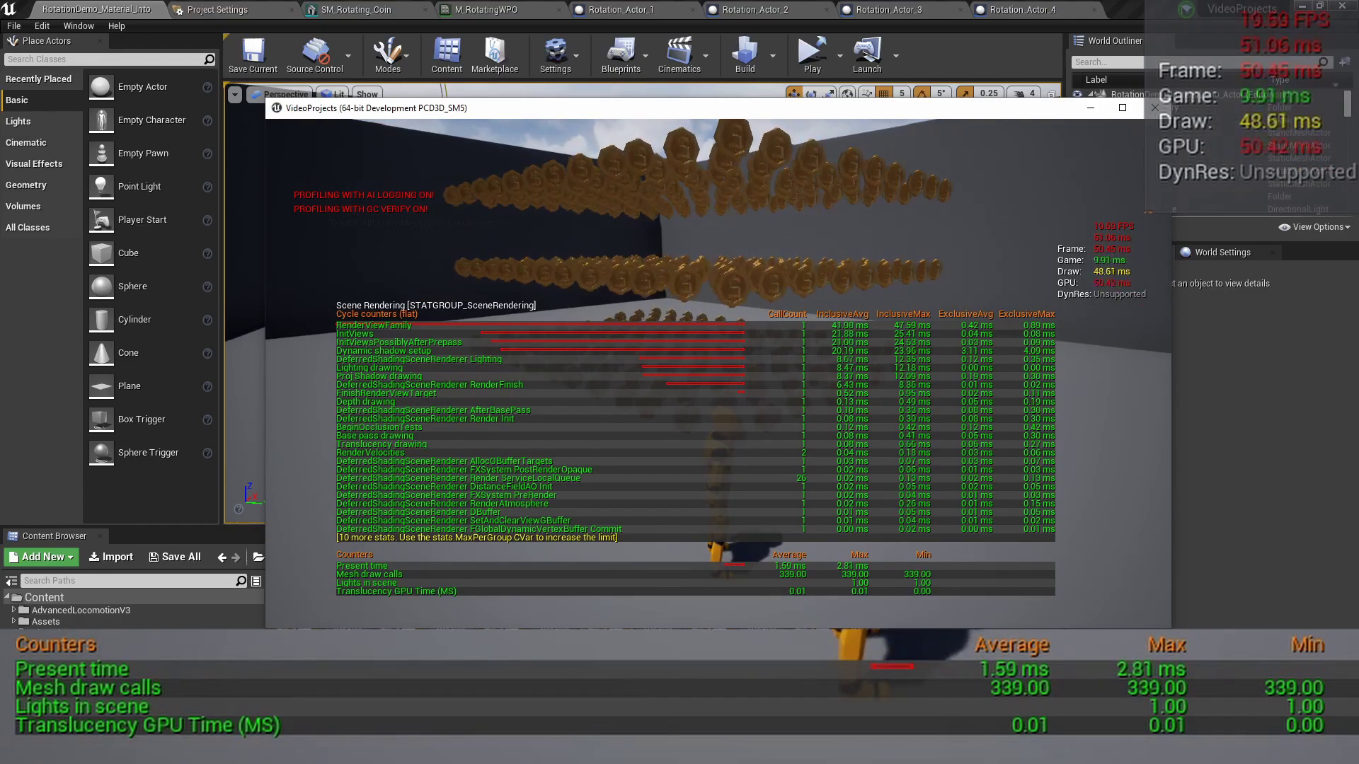
{"action": "key", "text": "Escape"}
- Switch to the Snipping Tool and pen-mark the Rotation Component, Tick, both Timer, Material and Material in Actor rows of the results table
{"action": "key", "text": "alt+Tab"}
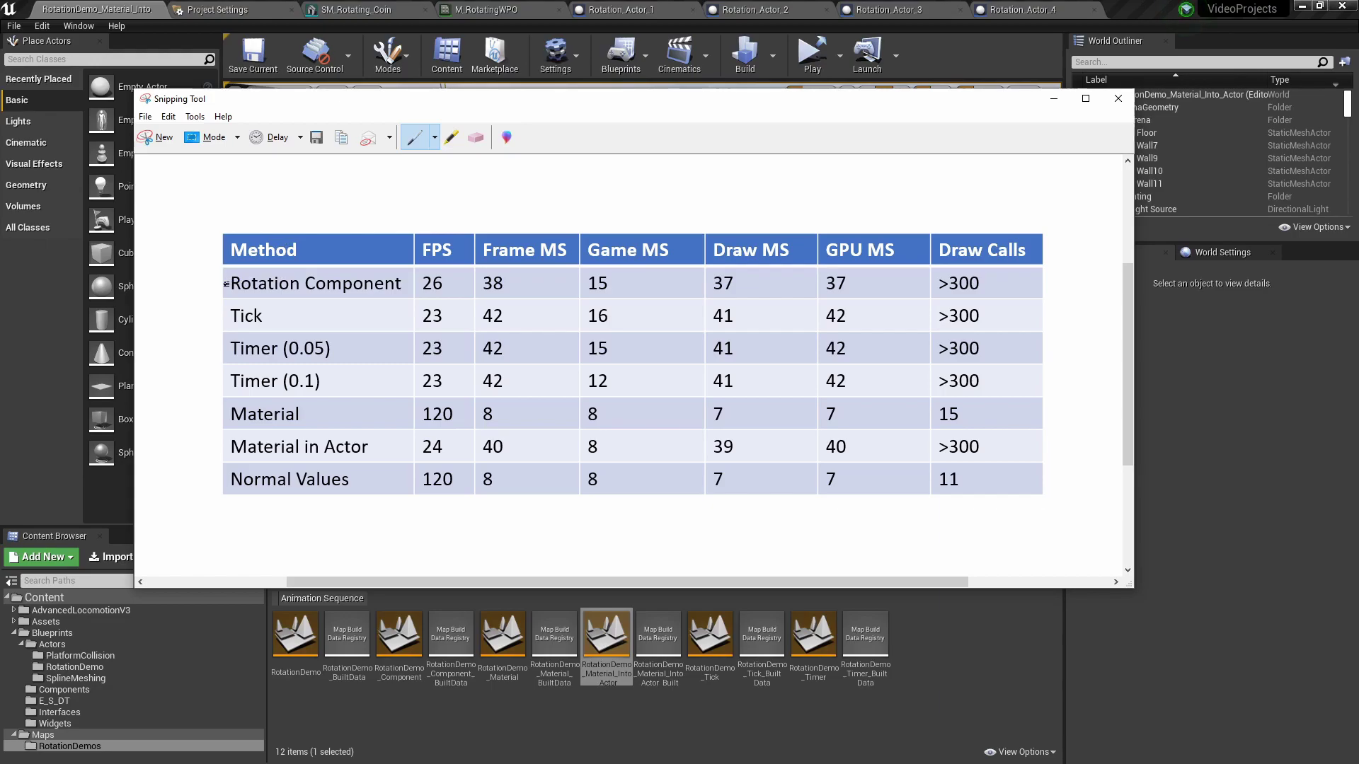
{"action": "left_click_drag", "start_coordinate": [227, 283], "coordinate": [206, 284]}
{"action": "left_click_drag", "start_coordinate": [227, 446], "coordinate": [200, 445]}
{"action": "mouse_move", "coordinate": [212, 316]}
{"action": "left_mouse_down"}
{"action": "mouse_move", "coordinate": [225, 320]}
{"action": "mouse_move", "coordinate": [227, 382]}
{"action": "left_mouse_up"}
{"action": "left_click_drag", "start_coordinate": [213, 413], "coordinate": [225, 412]}
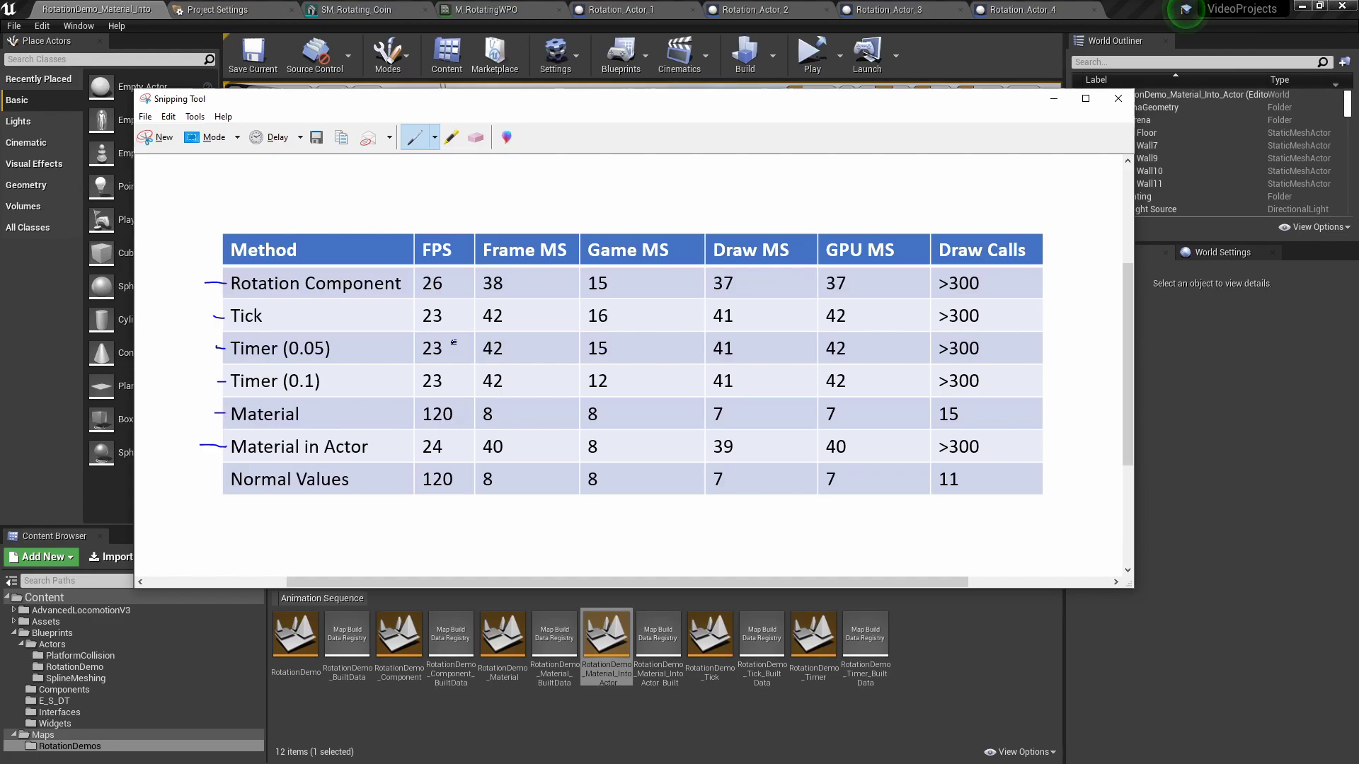